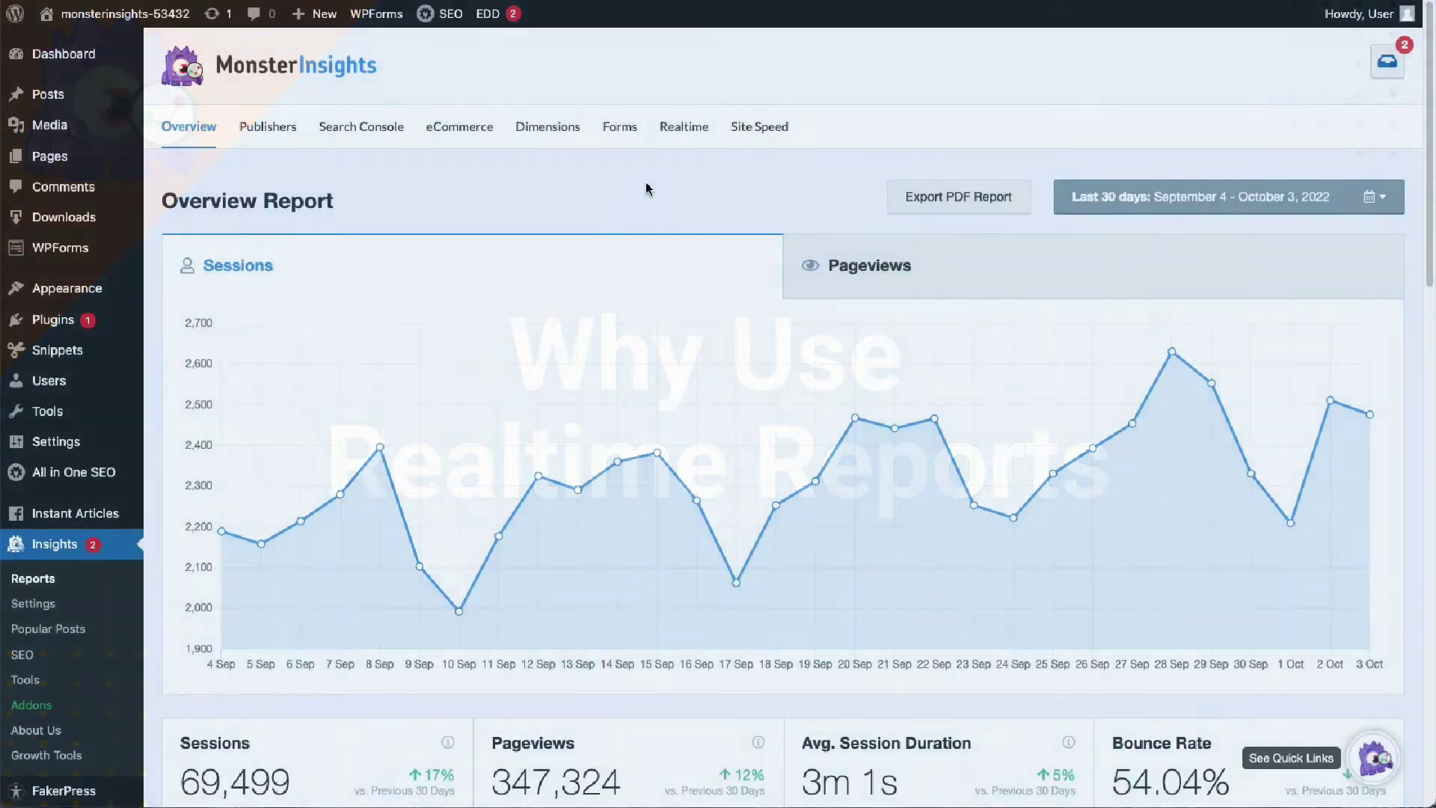
# Step: Switch to the Realtime tab to show 51 active users and a pageviews-per-minute chart
pyautogui.click(702, 126)
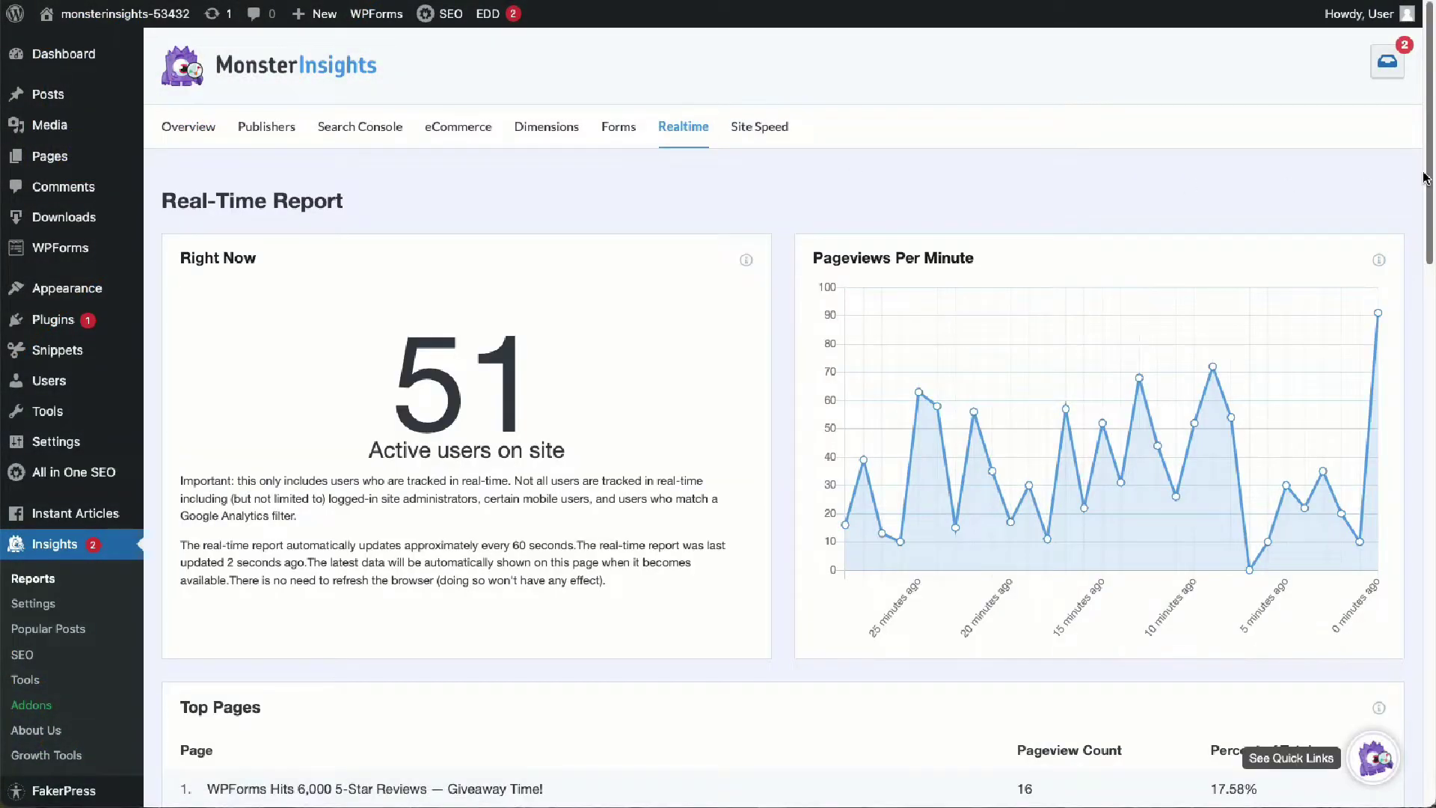
# Step: Scroll through the real-time Top Pages, Top Referral Traffic Sources, Top Countries and Top Cities
pyautogui.scroll(-5, 1419, 177)
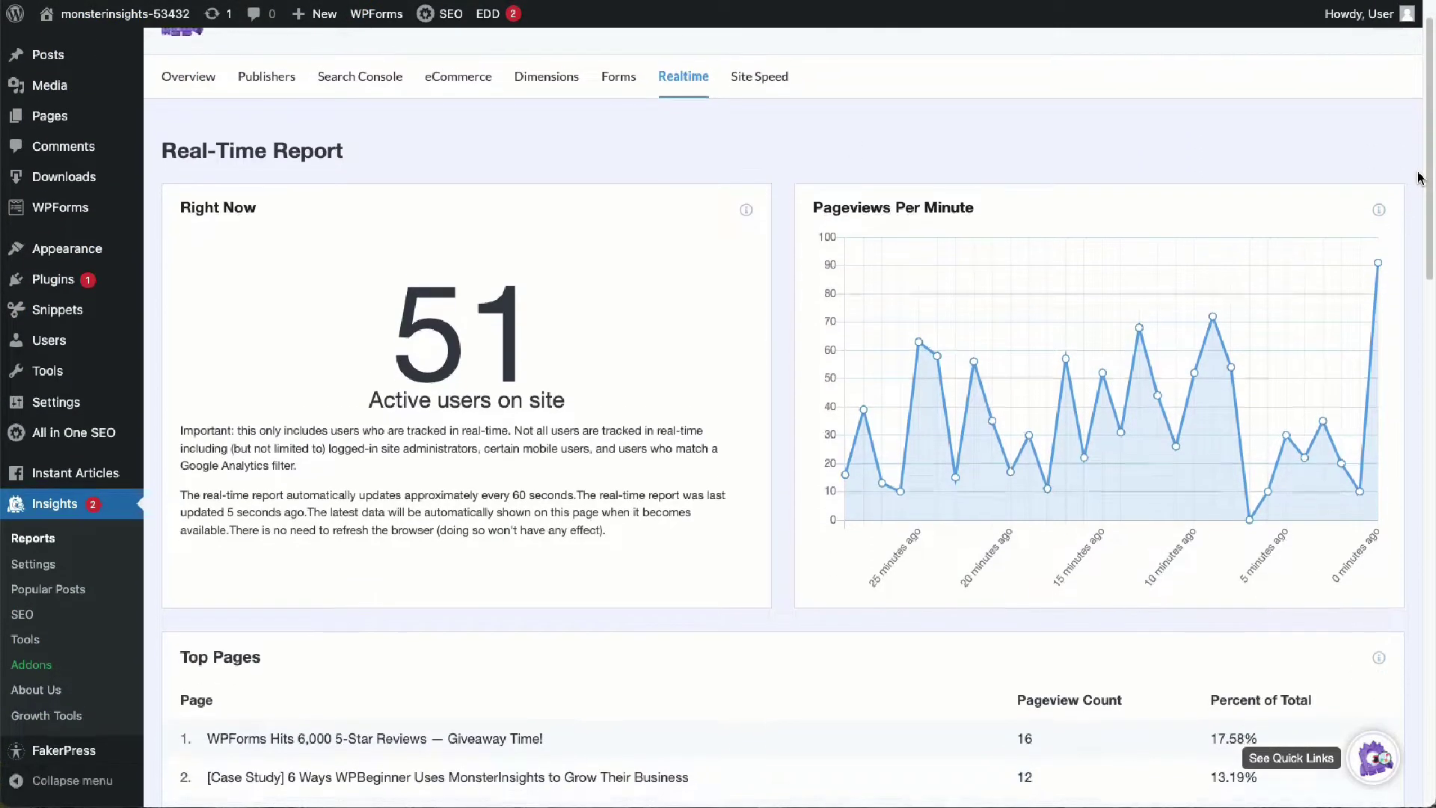
pyautogui.scroll(-5, 1419, 177)
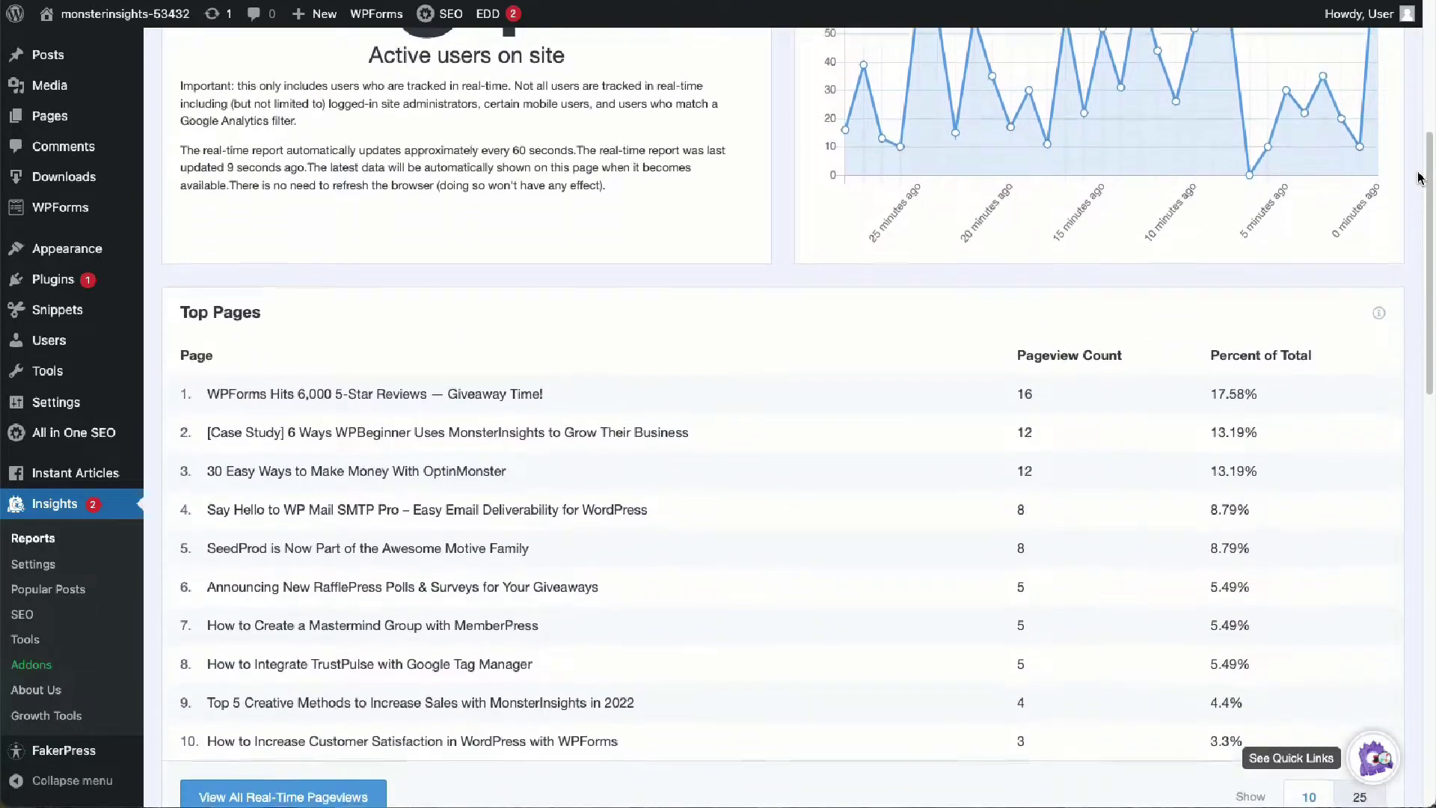
pyautogui.scroll(-5, 1419, 177)
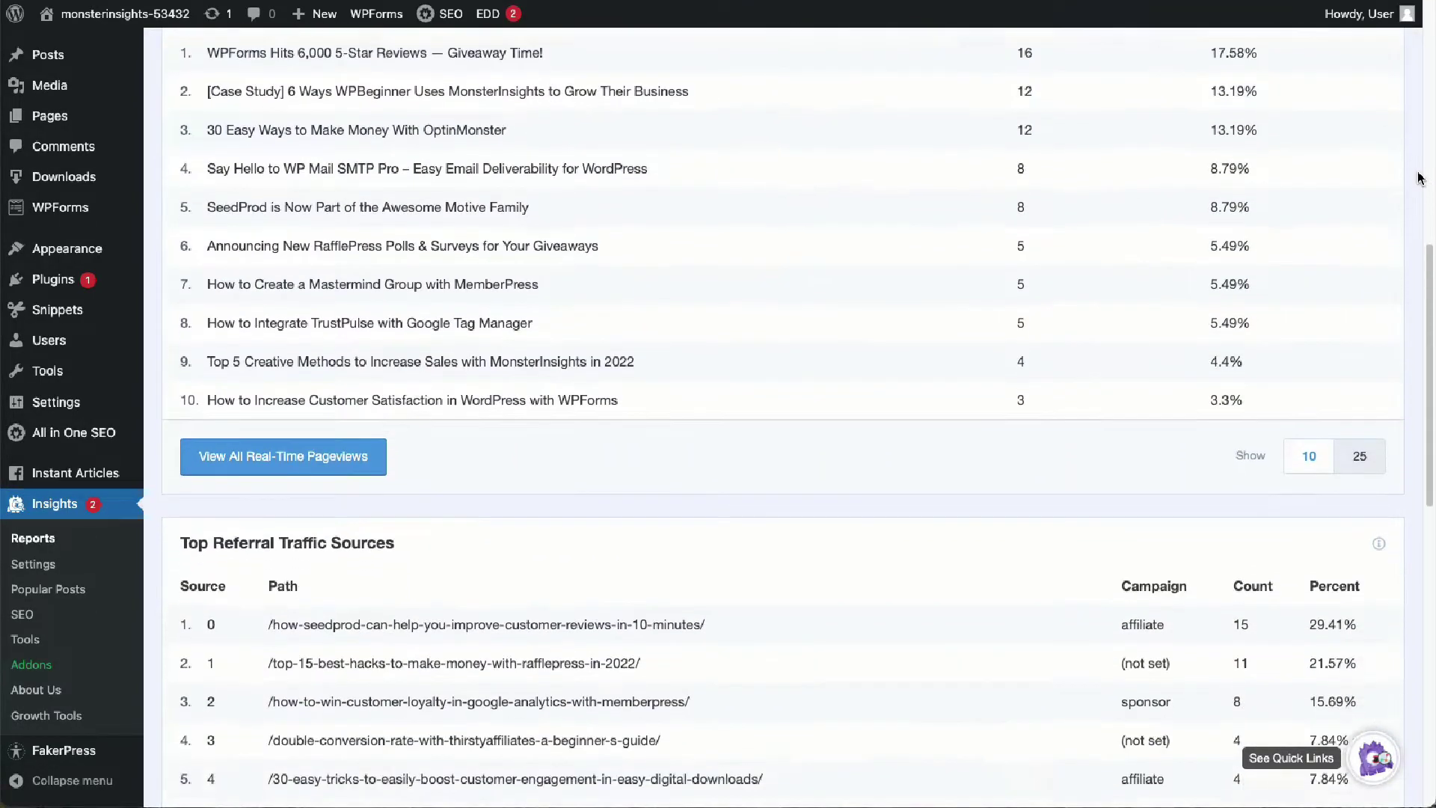
pyautogui.scroll(-5, 1420, 177)
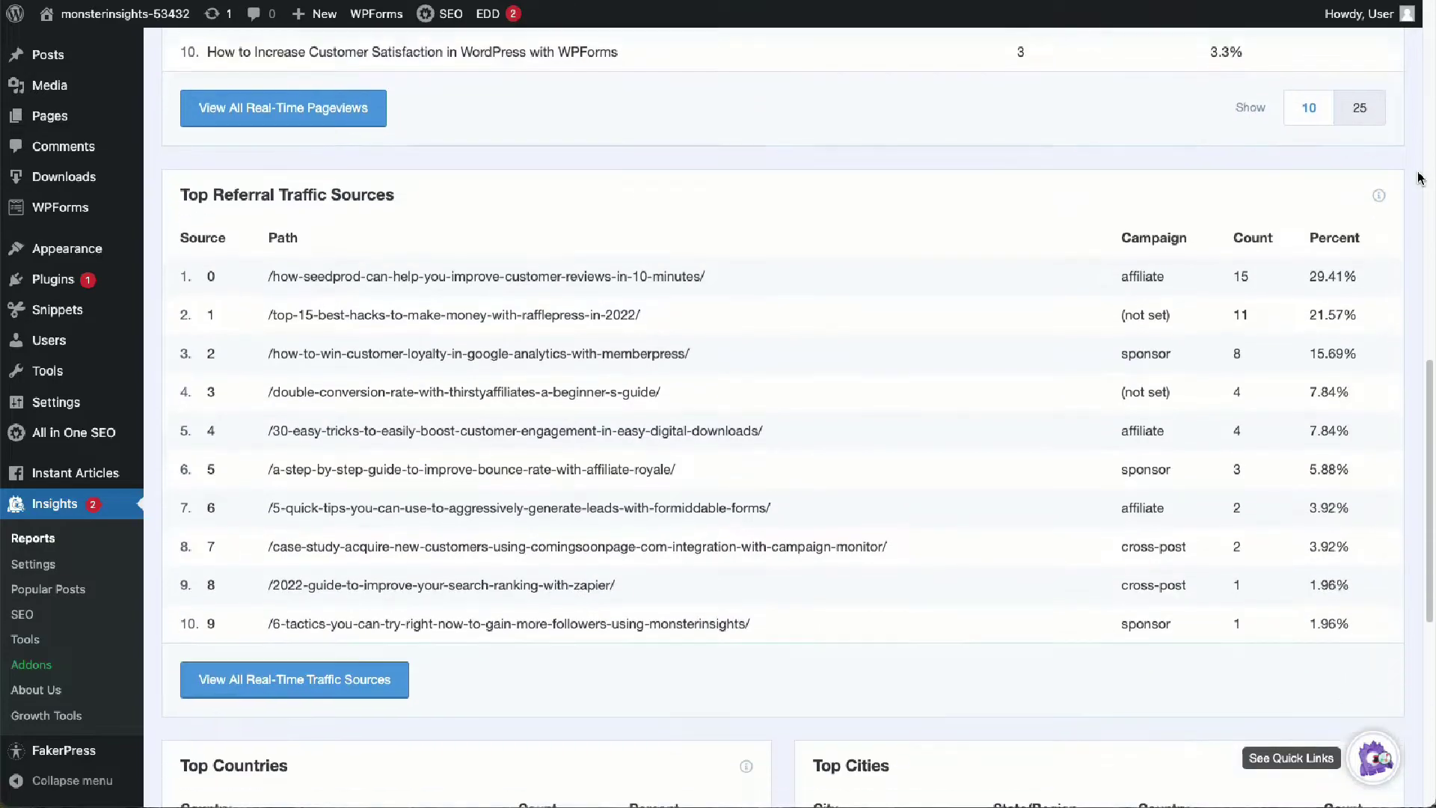
pyautogui.scroll(-4, 1419, 177)
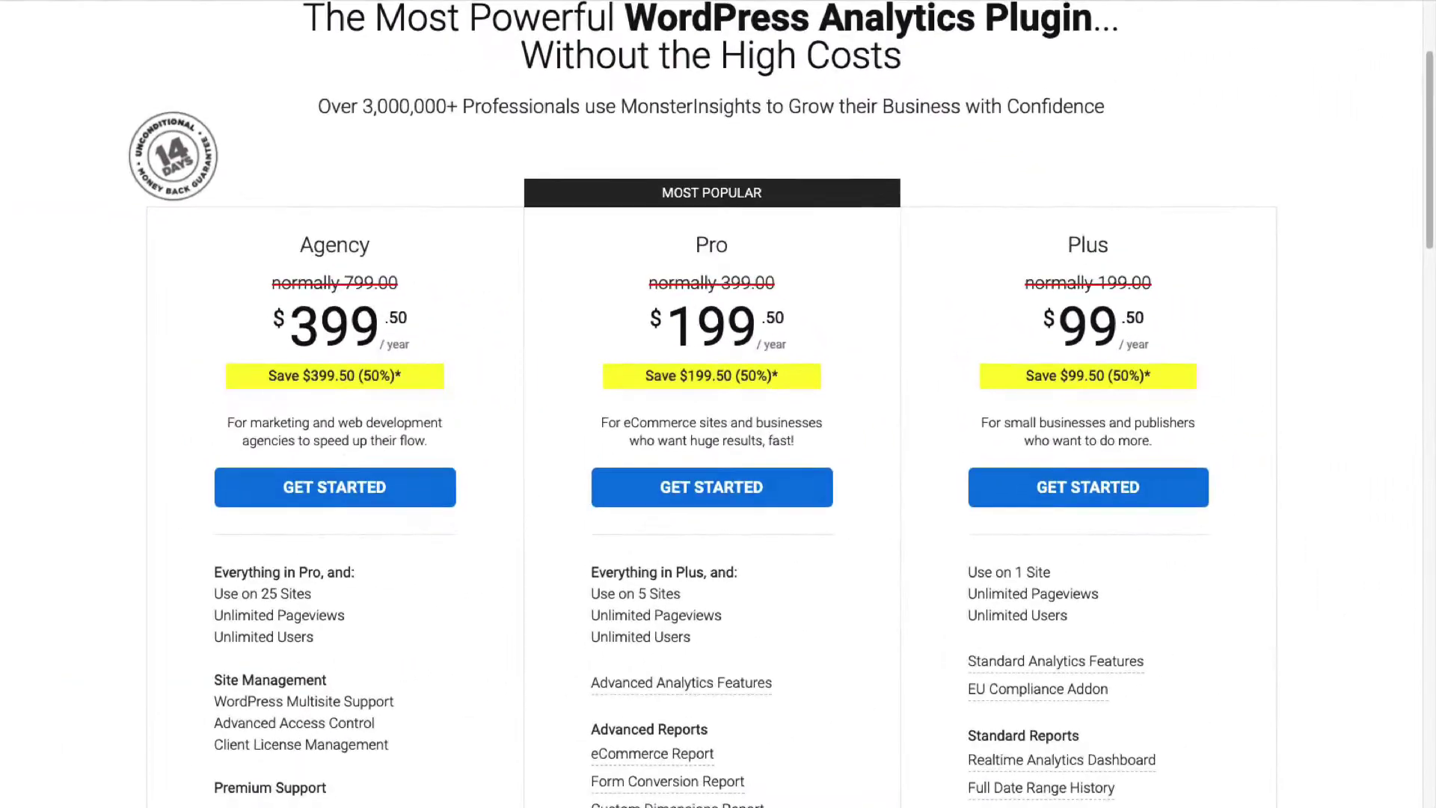
# Step: Scroll past the MonsterInsights pricing plans and go to the account login page
pyautogui.scroll(-2, 710, 404)
pyautogui.scroll(-2, 711, 404)
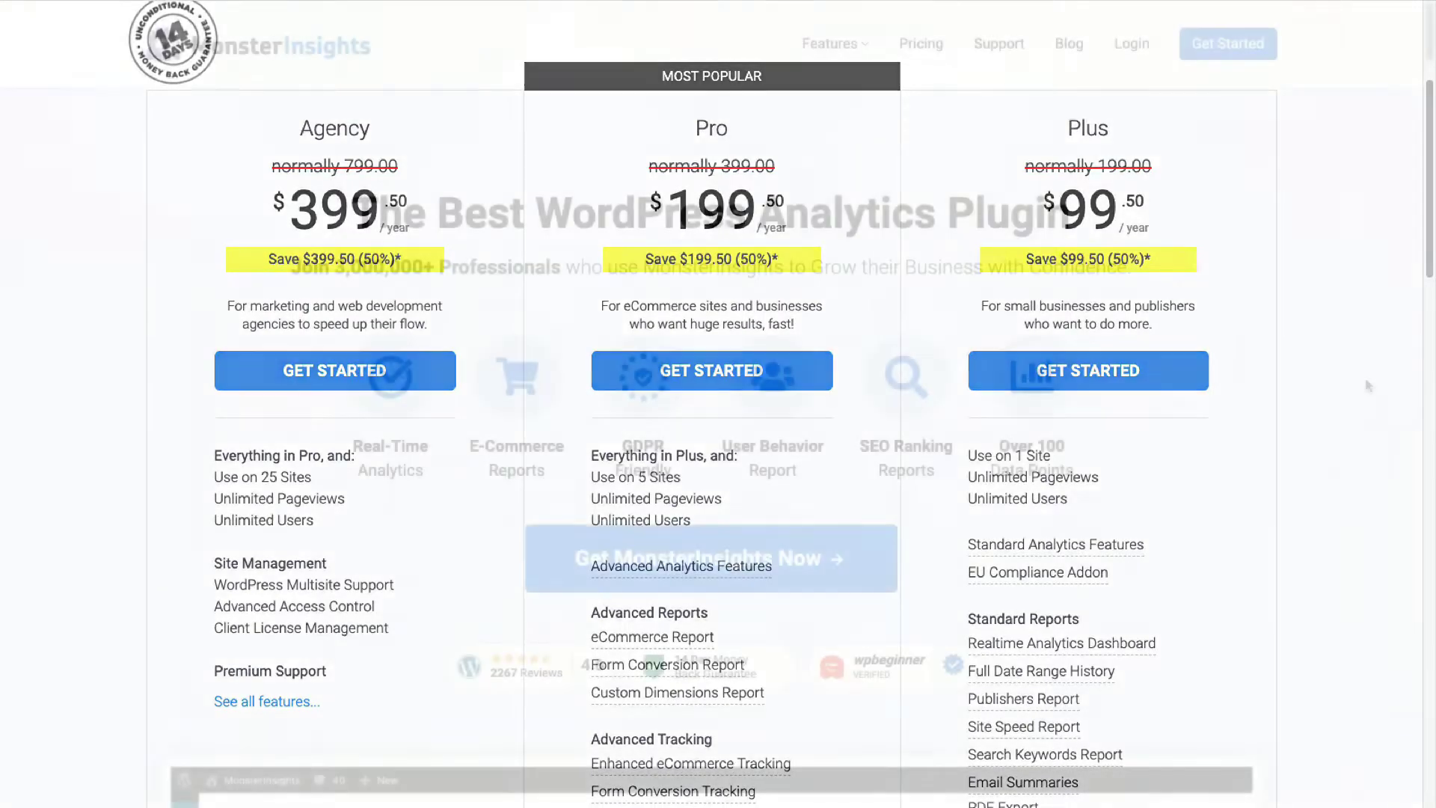
pyautogui.click(1128, 43)
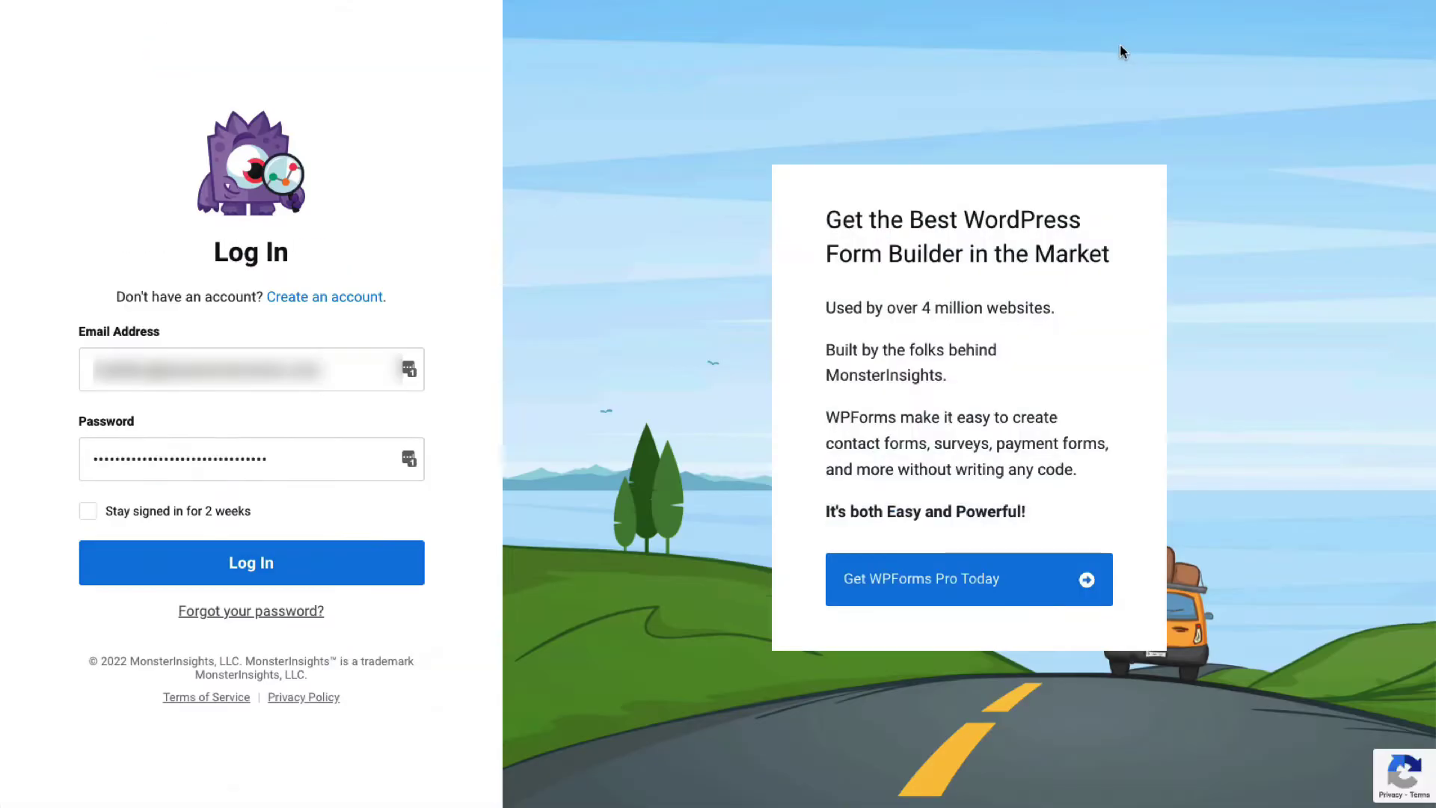
# Step: Sign in, download the MonsterInsights Pro 8.5.0 zip, and return to the WordPress dashboard
pyautogui.click(339, 573)
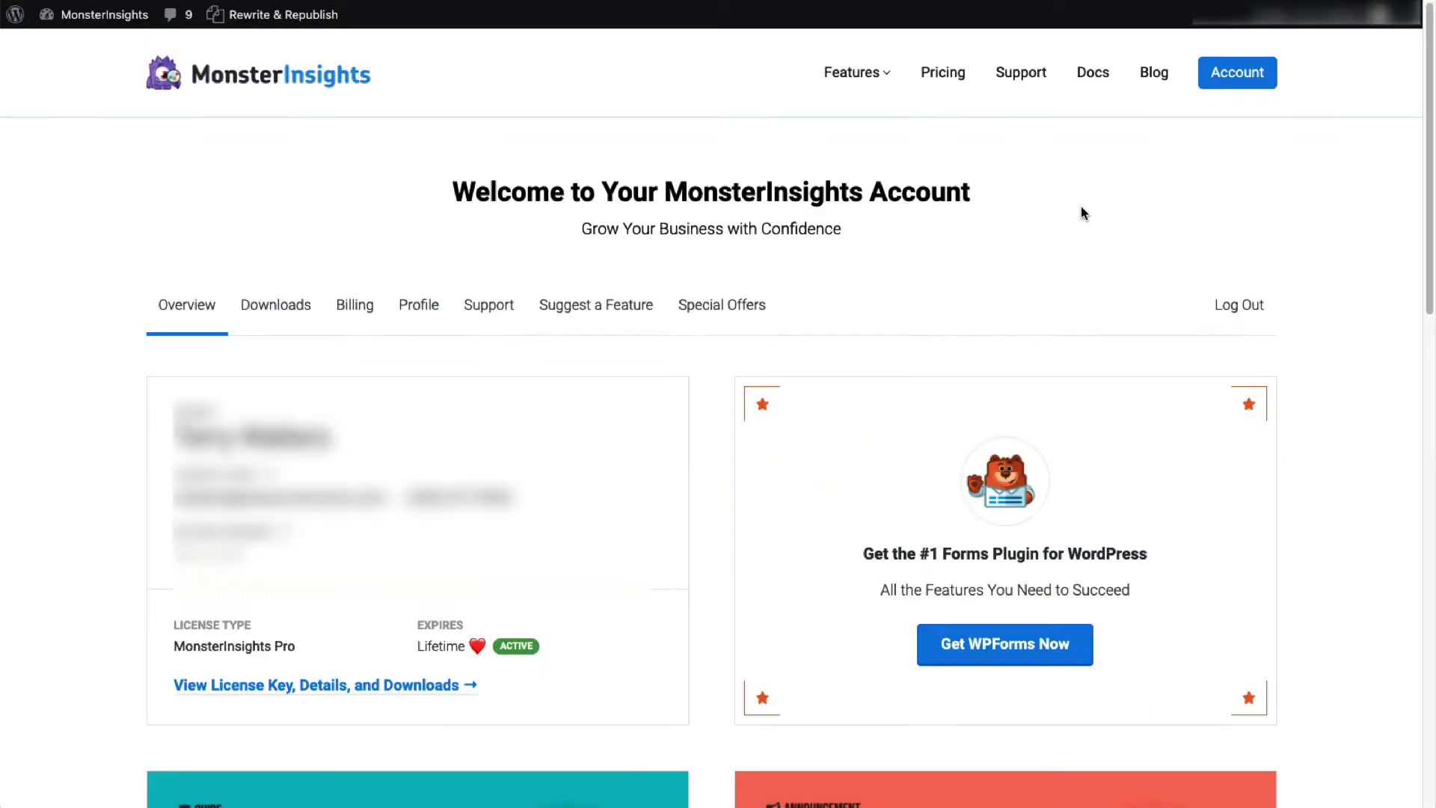
pyautogui.click(418, 686)
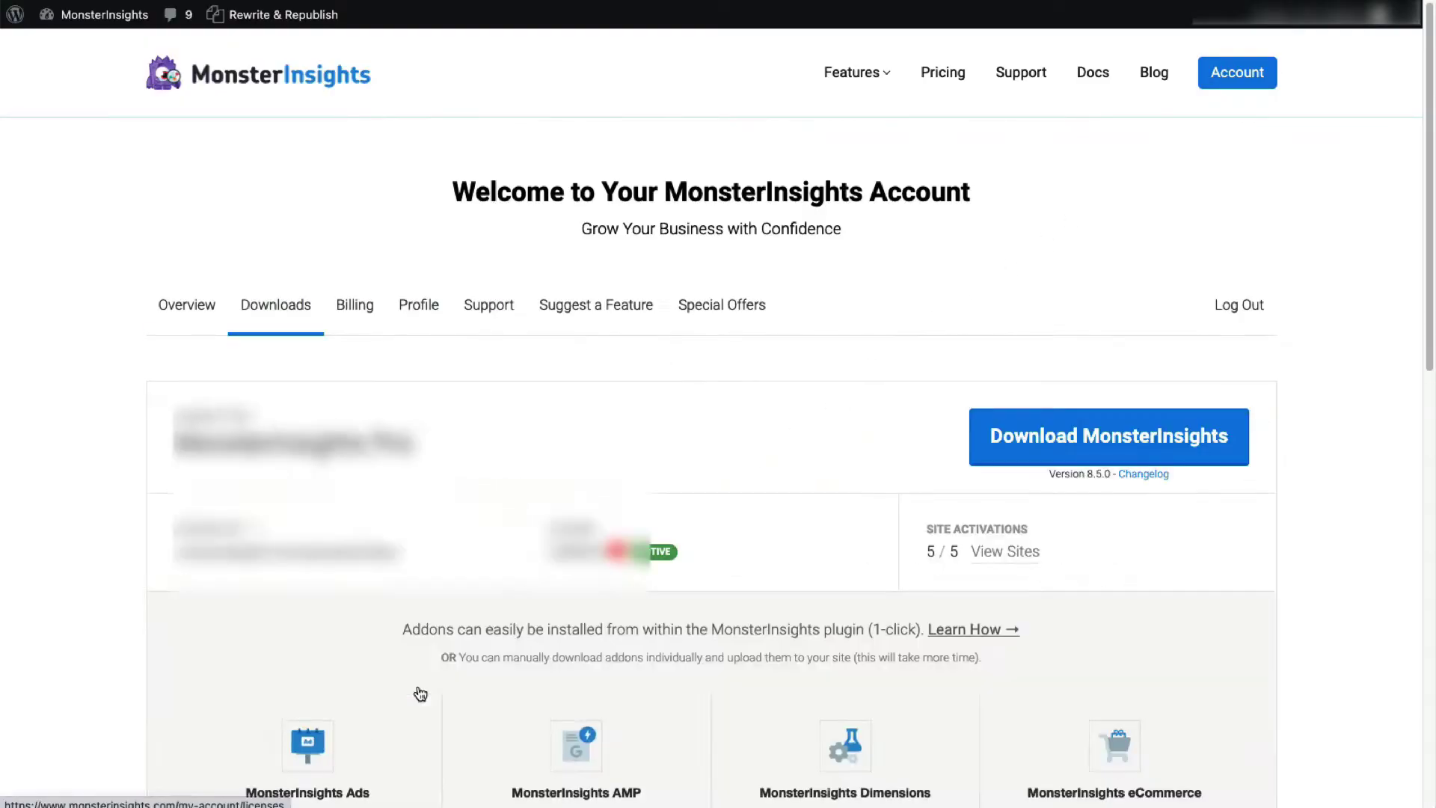
pyautogui.click(1102, 447)
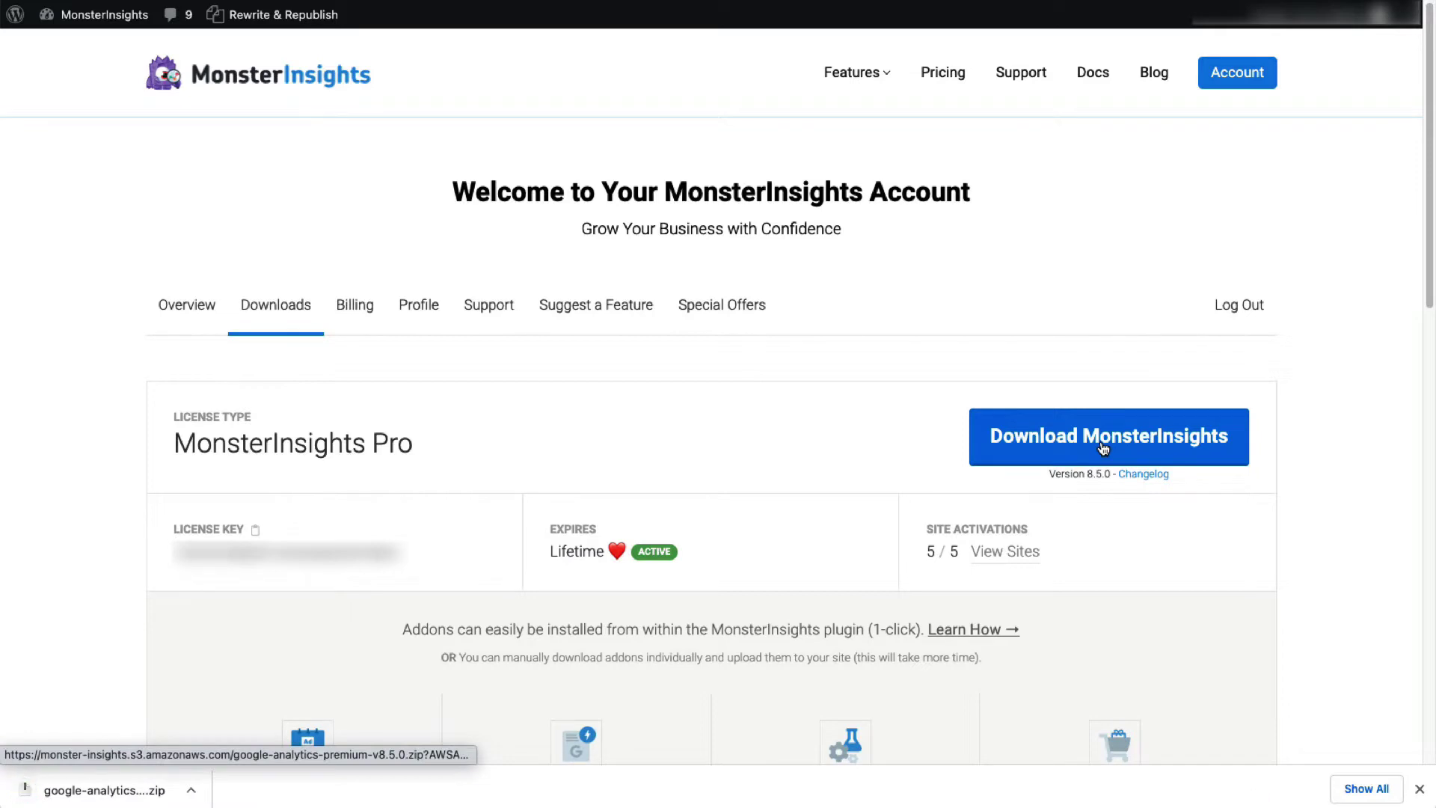
pyautogui.hotkey('ctrl', 'Tab')
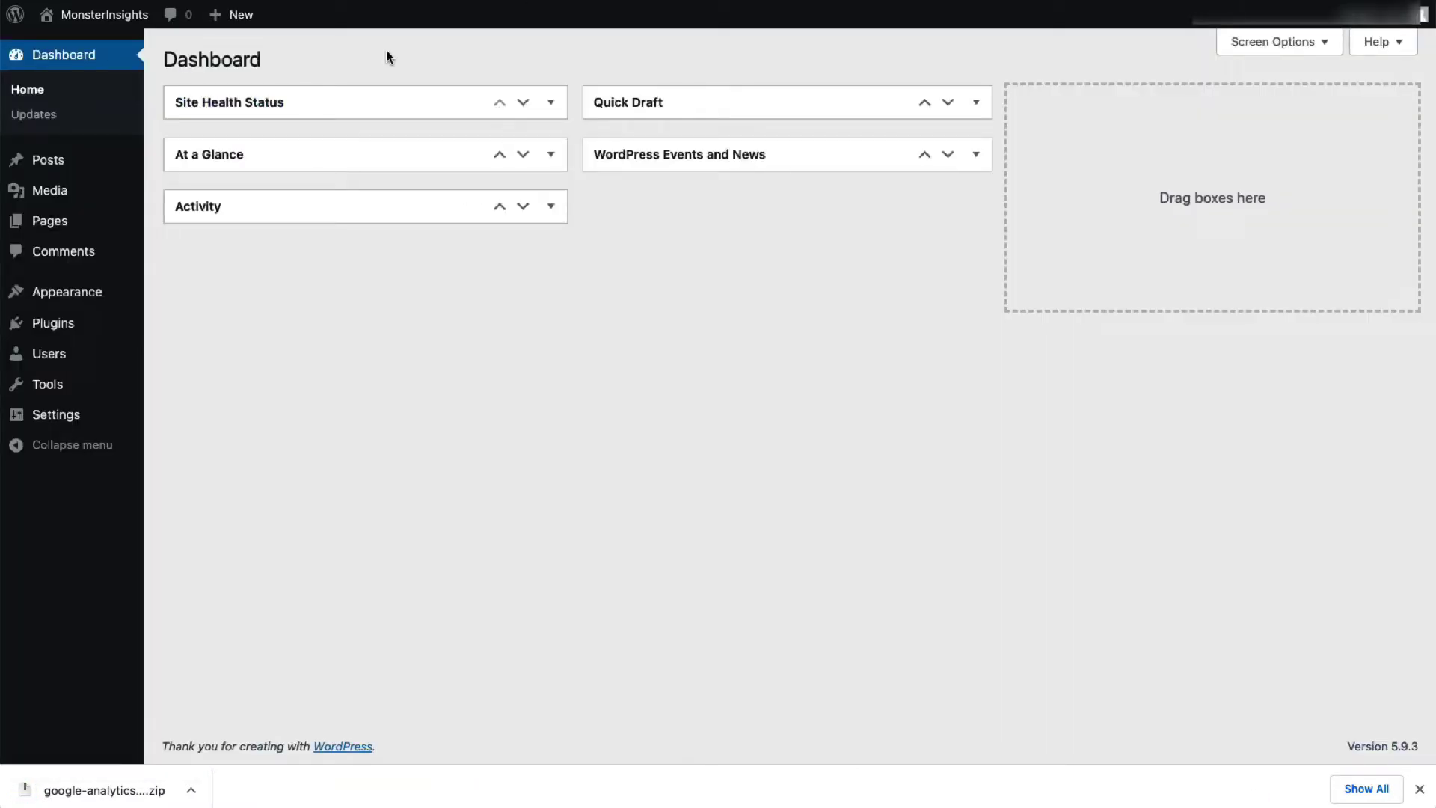
# Step: Upload google-analytics-premium-v8.5.0.zip via Plugins > Add New and install it
pyautogui.moveTo(92, 336)
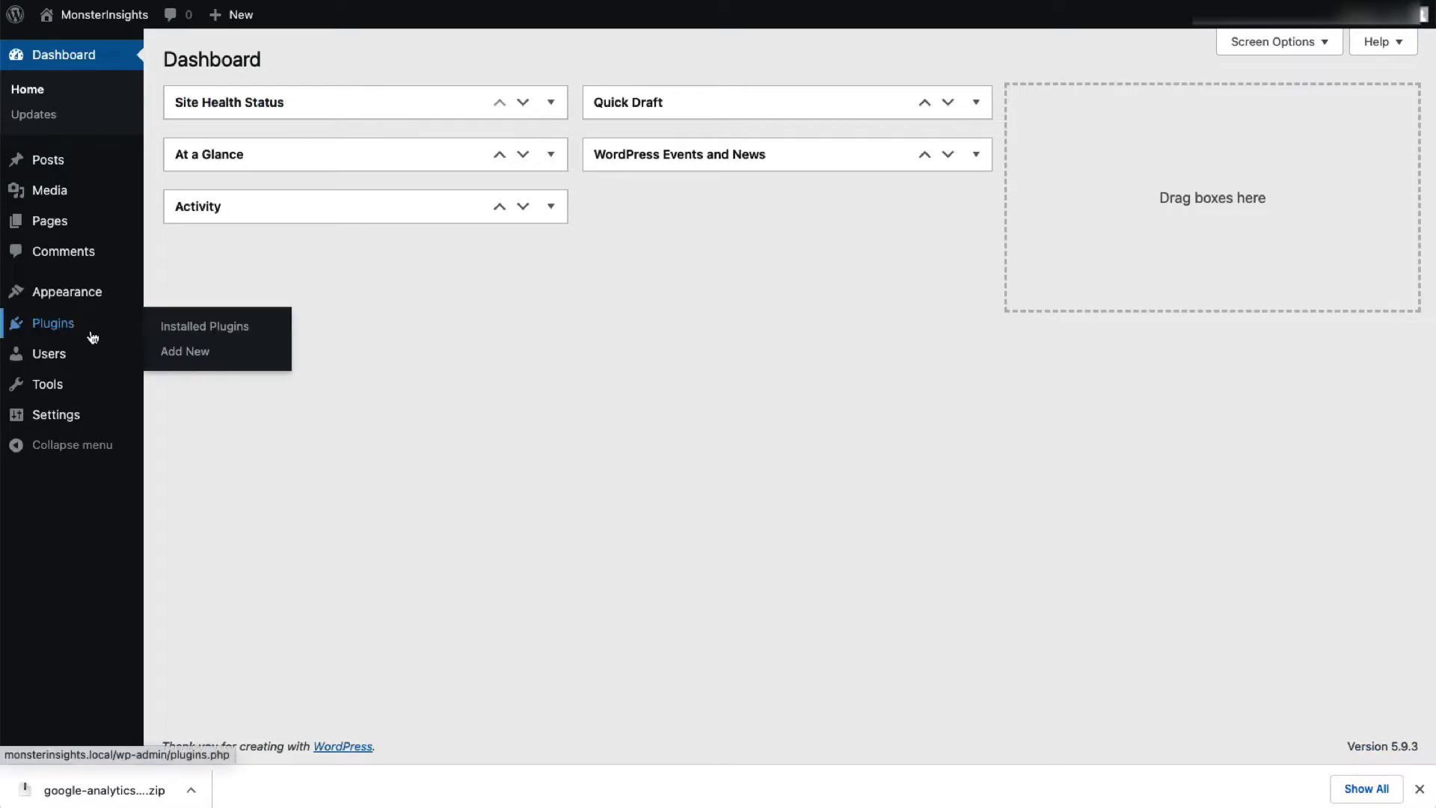
pyautogui.click(171, 362)
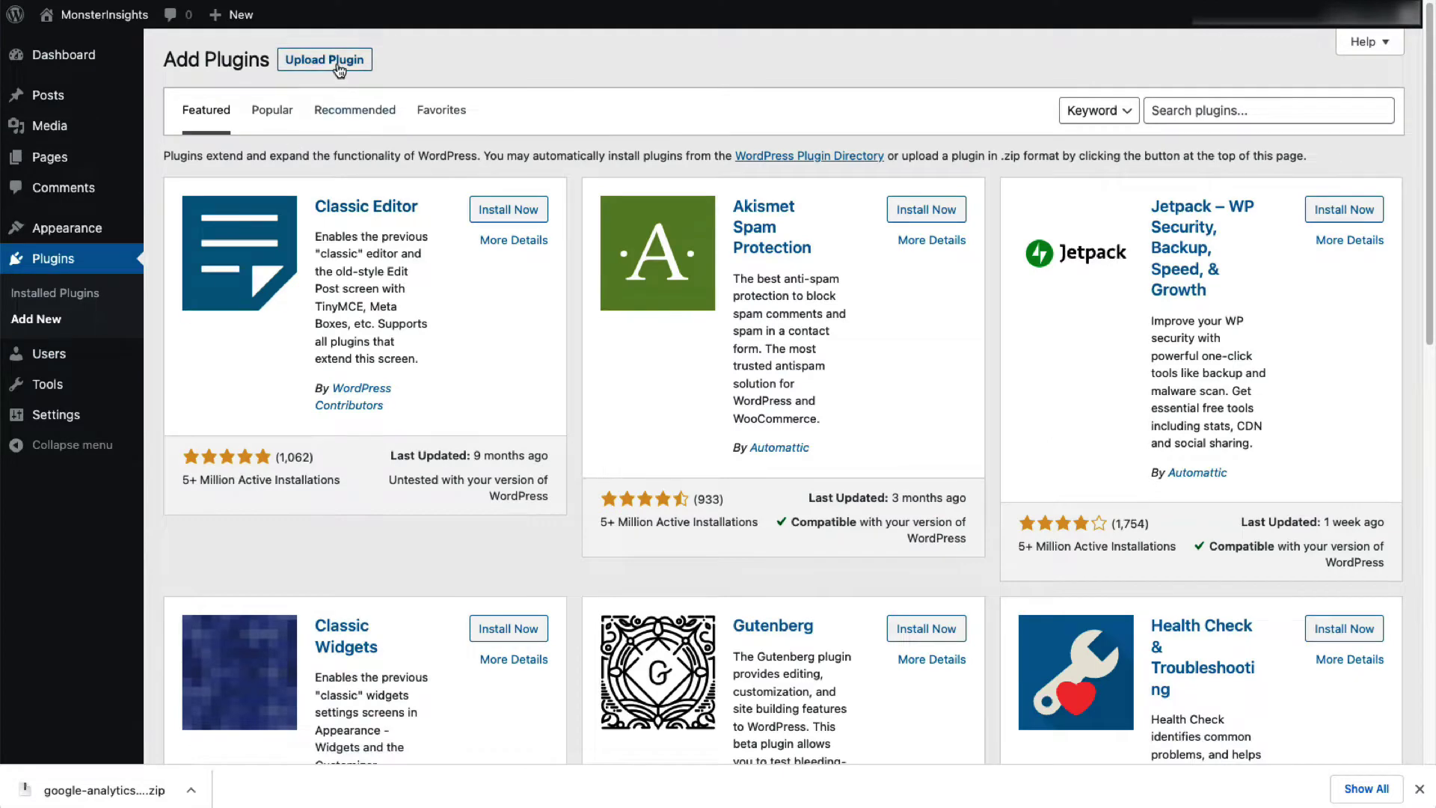
pyautogui.click(337, 66)
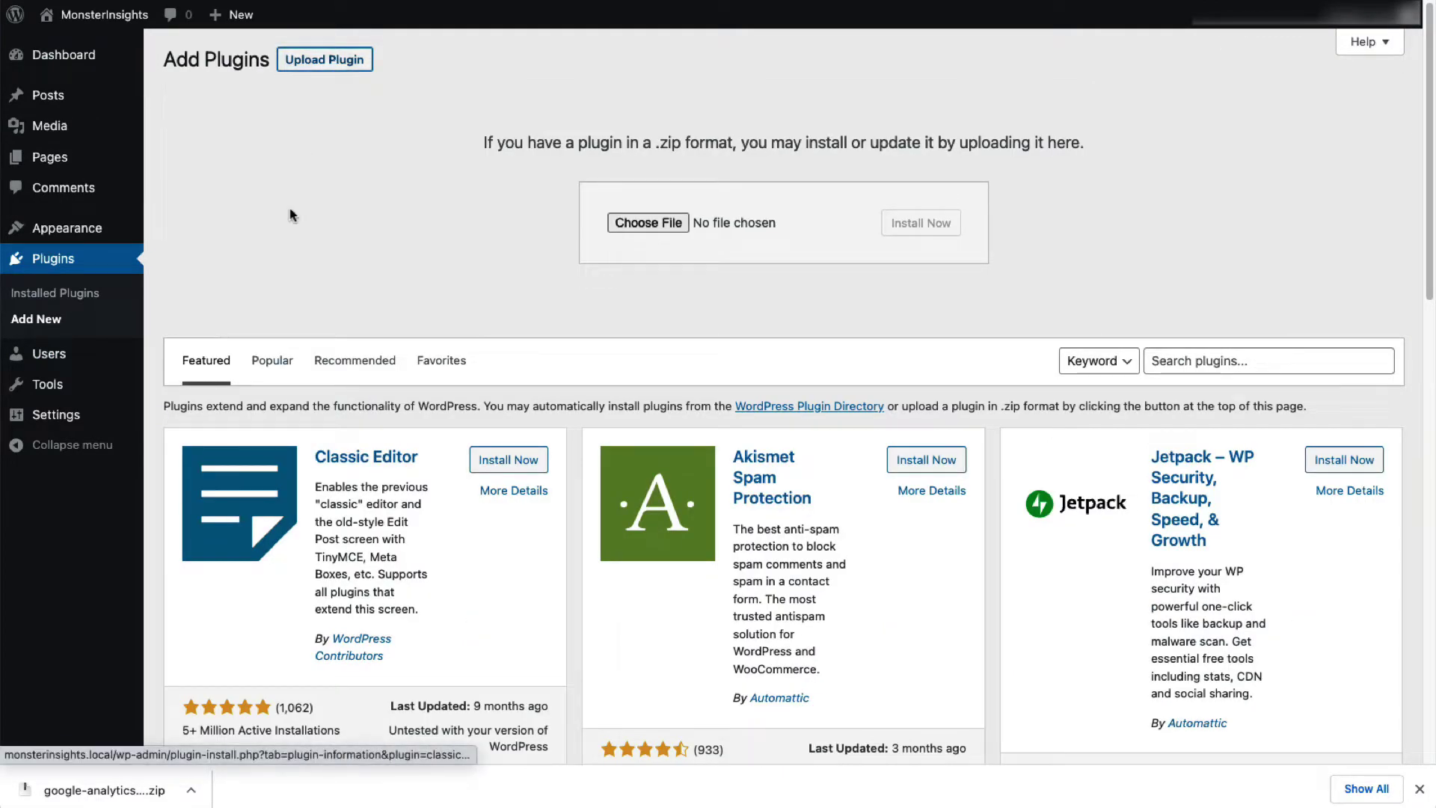
pyautogui.moveTo(97, 790); pyautogui.dragTo(686, 225)
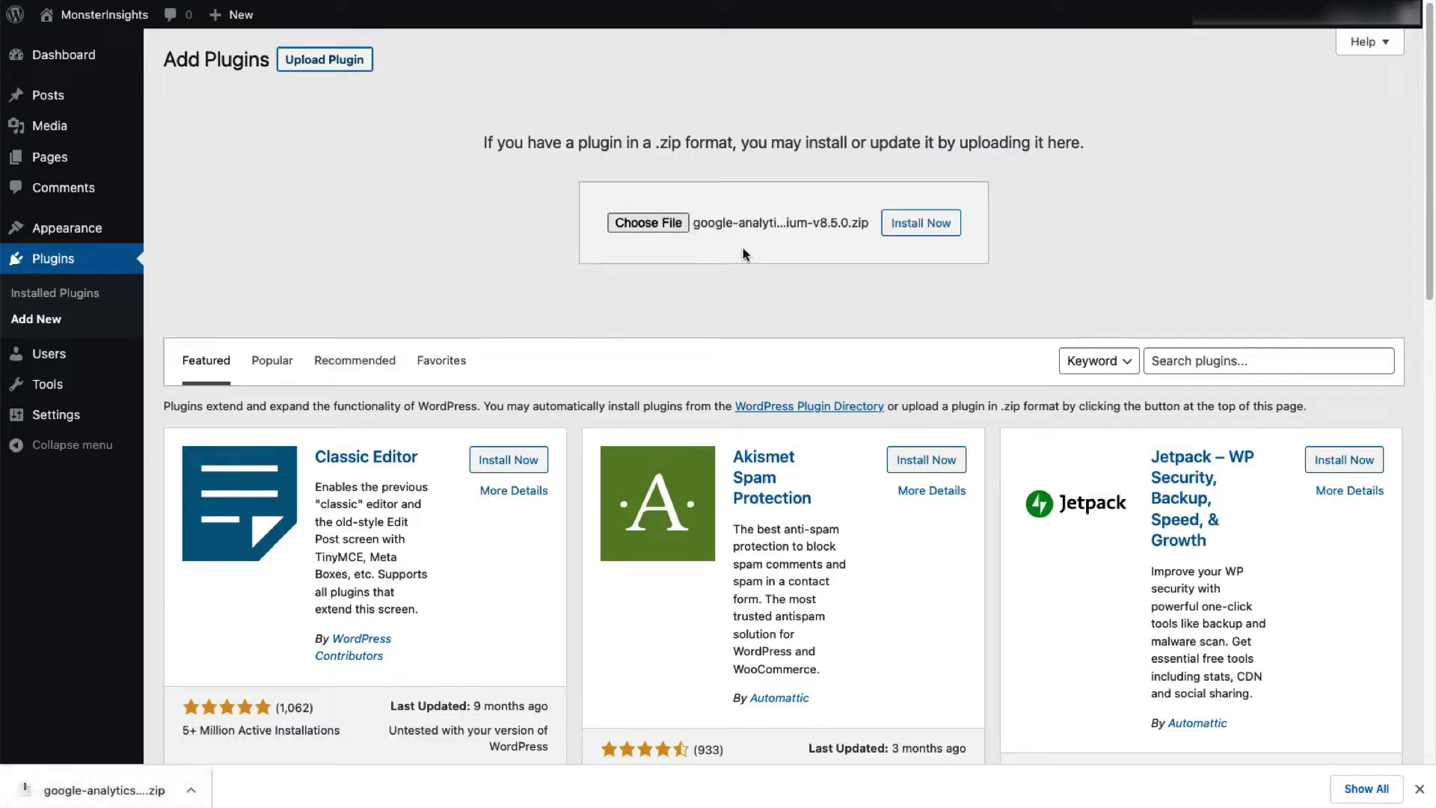
pyautogui.click(912, 231)
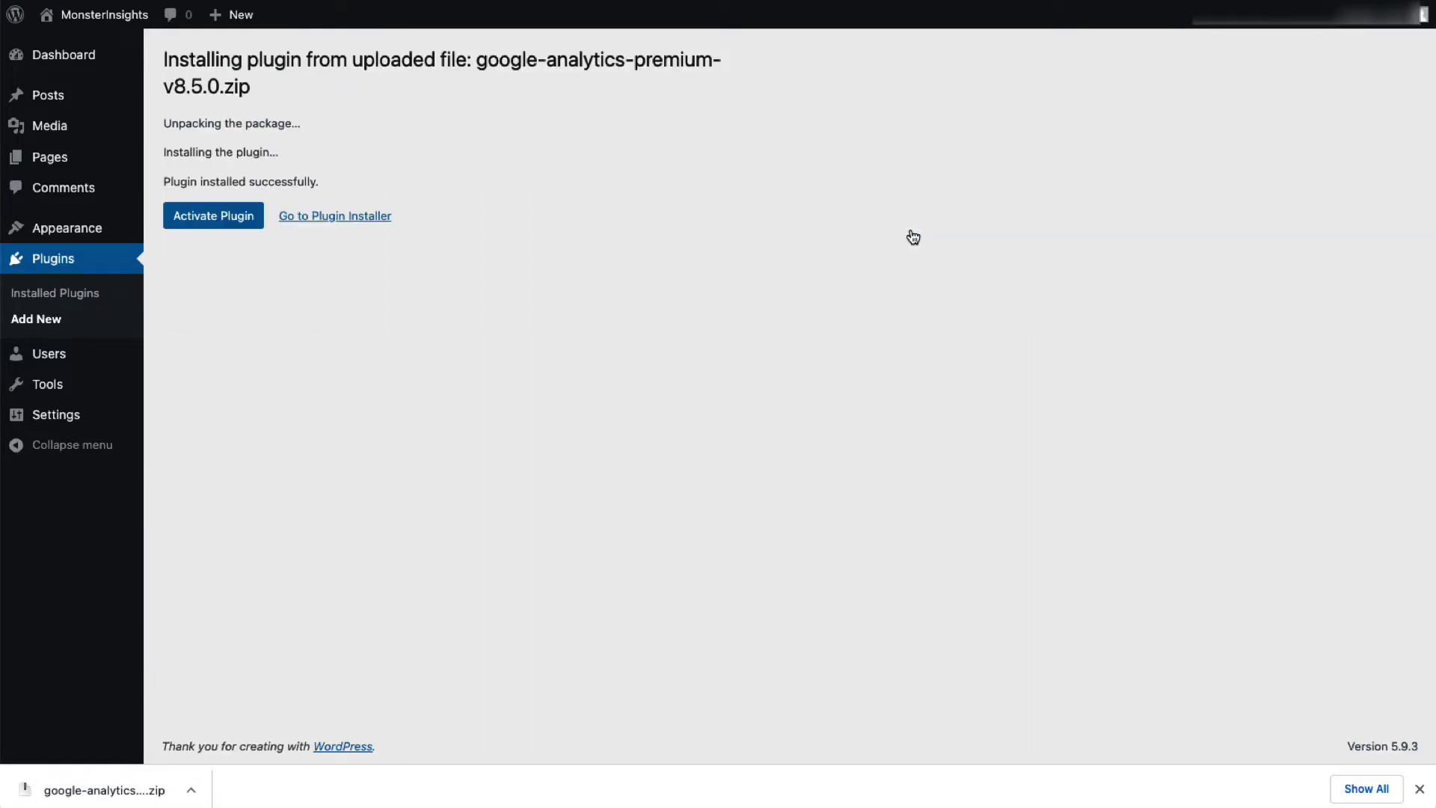
# Step: Activate the plugin and choose Ecommerce as the site type in the setup wizard
pyautogui.click(238, 223)
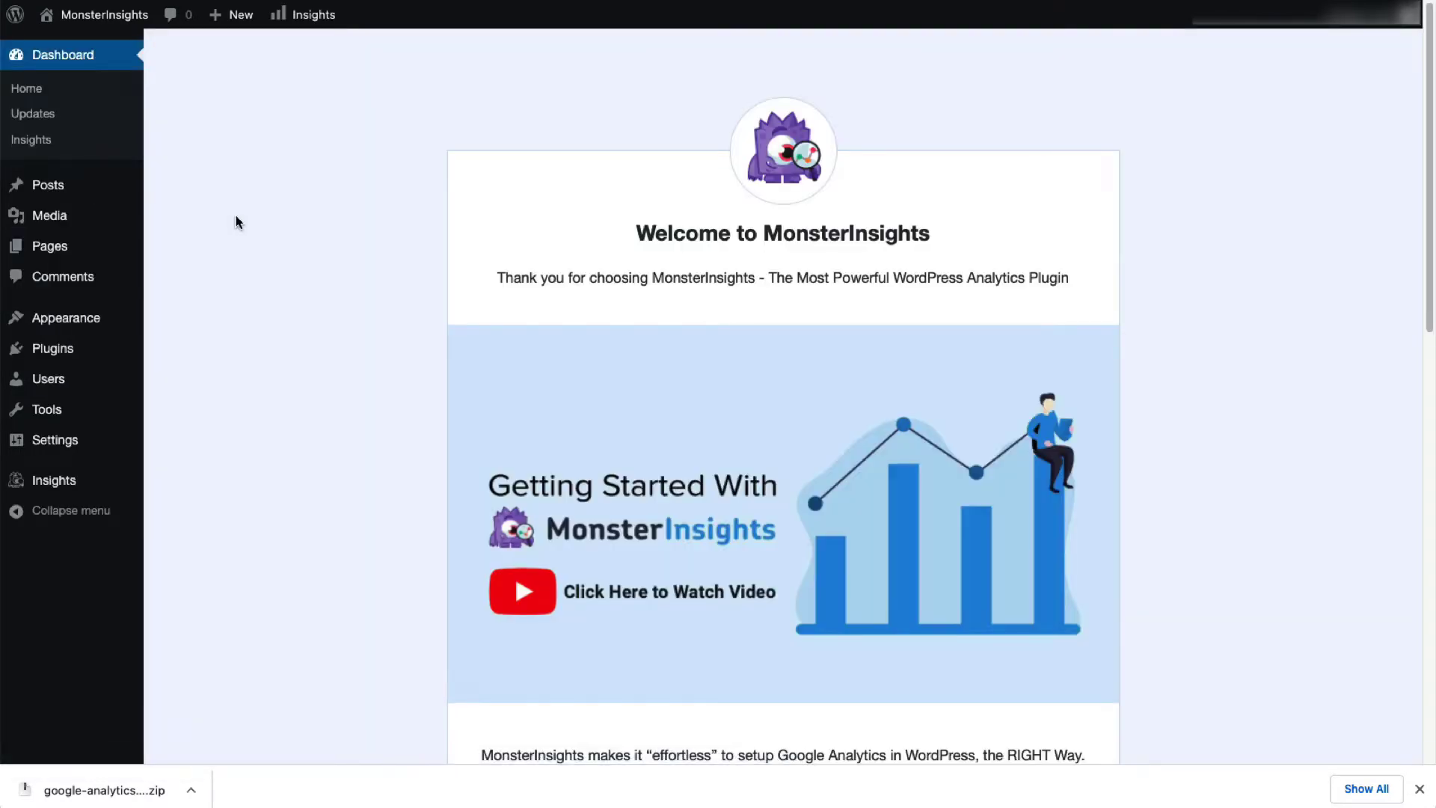
pyautogui.scroll(-6, 305, 308)
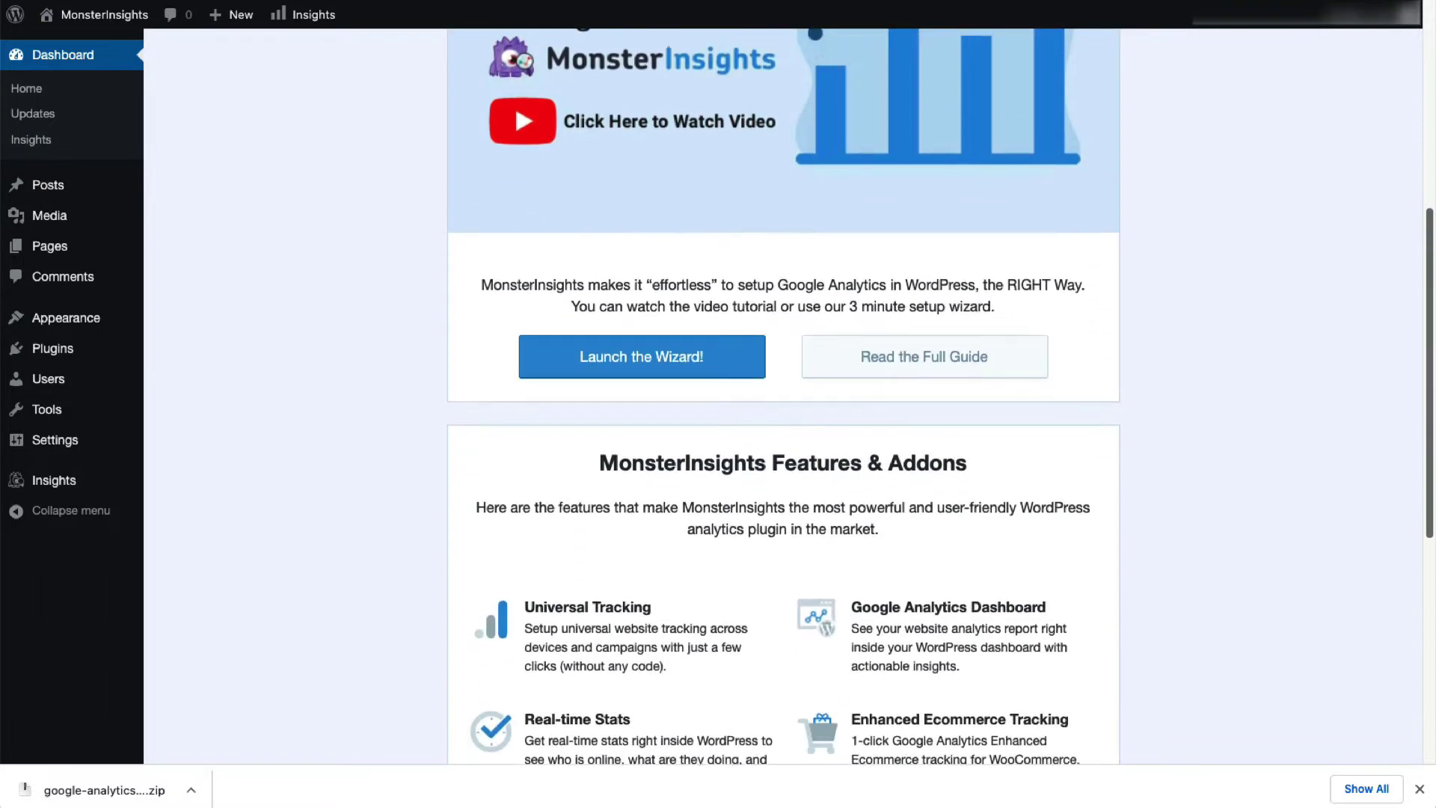
pyautogui.click(687, 357)
pyautogui.click(437, 501)
pyautogui.click(519, 581)
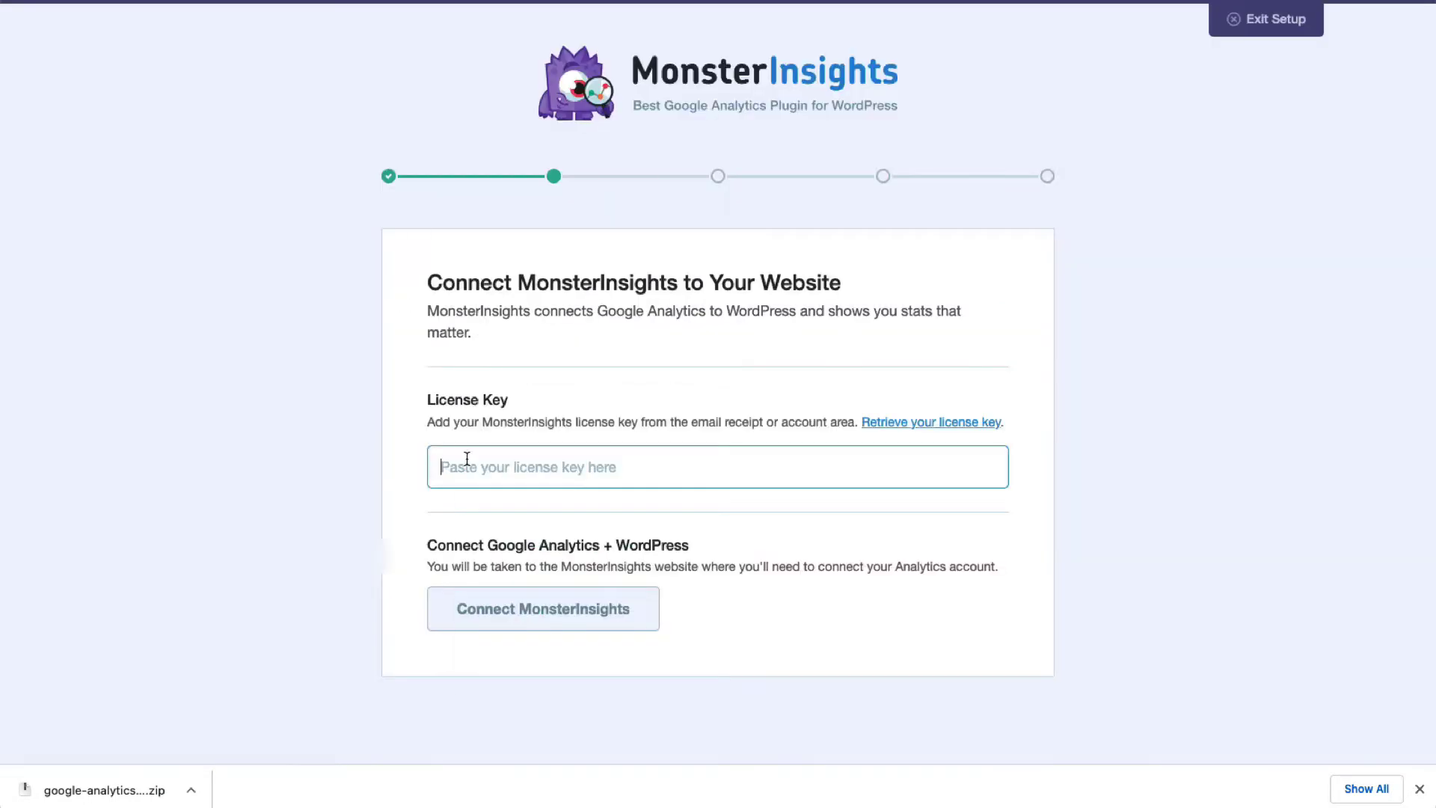
# Step: Paste the license key and connect MonsterInsights to start linking Google Analytics
pyautogui.rightClick(467, 458)
pyautogui.click(483, 585)
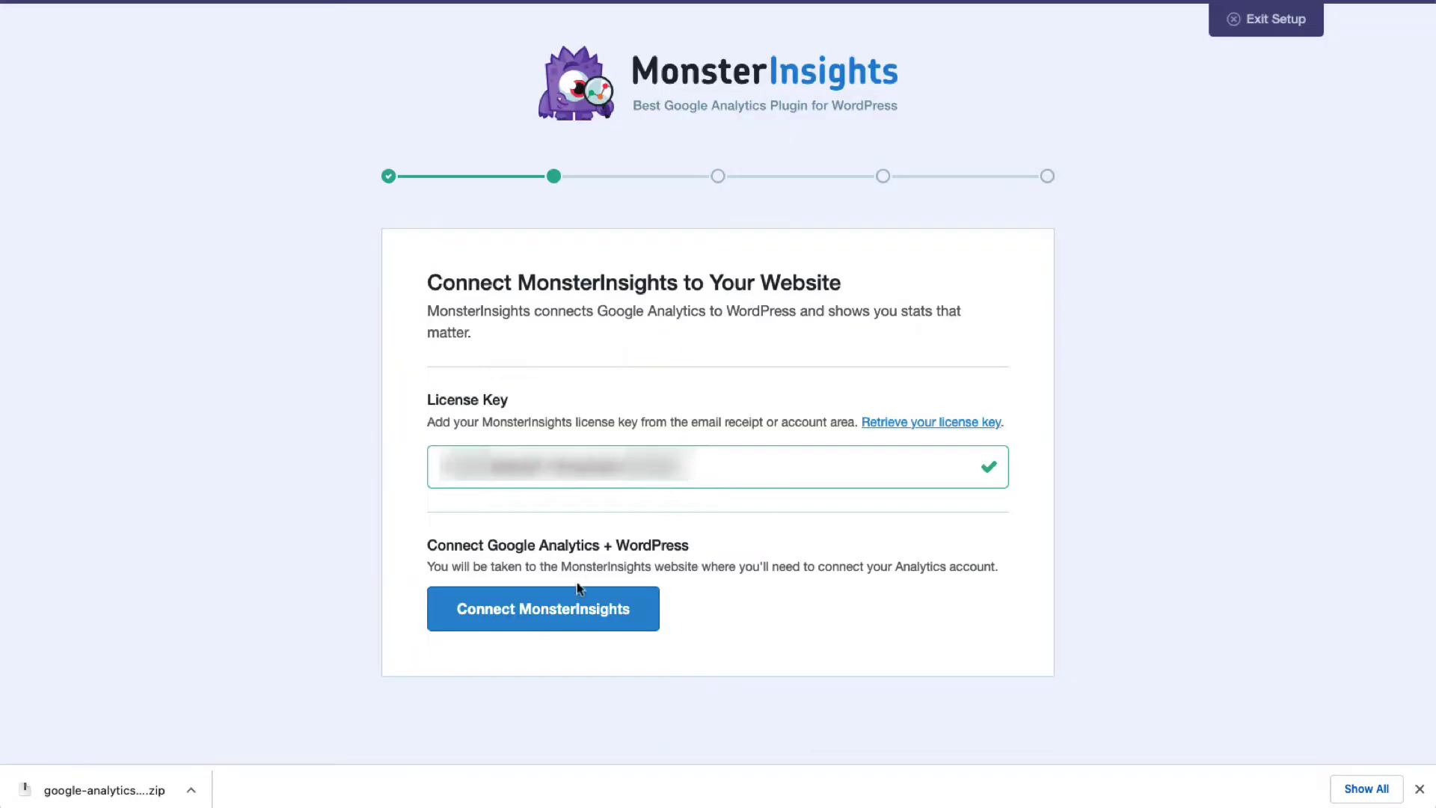
pyautogui.click(551, 606)
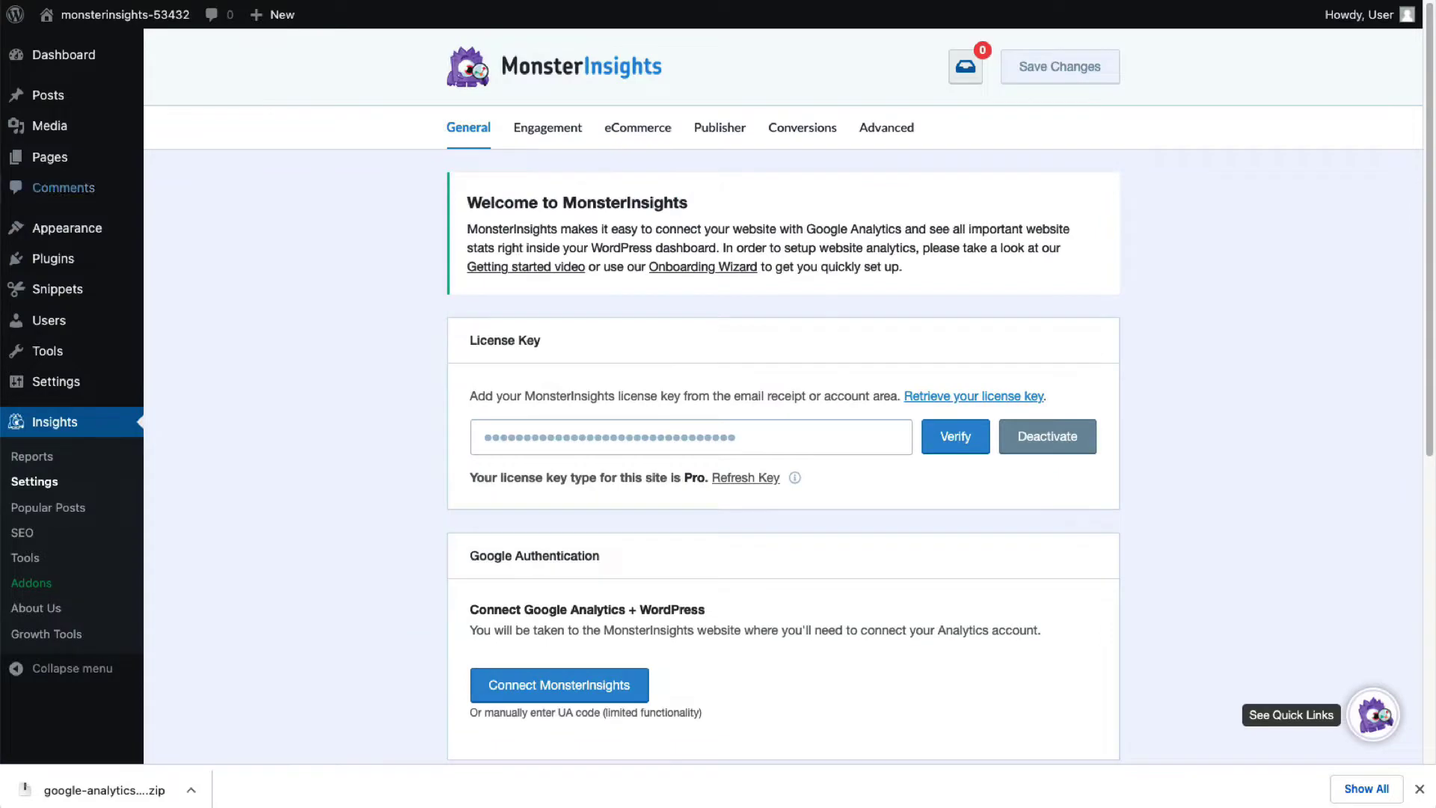
pyautogui.click(527, 687)
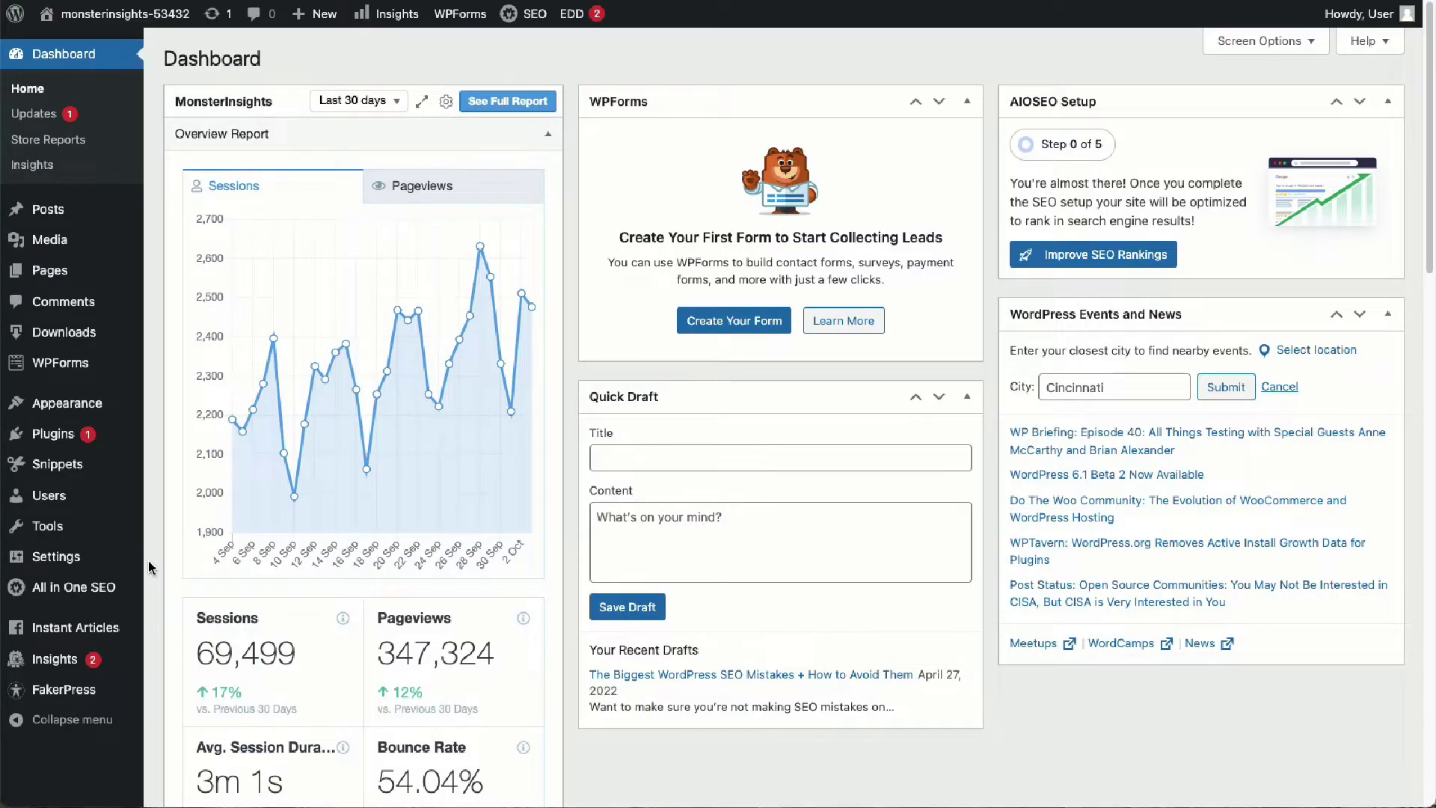
# Step: Open Insights > Reports to show the 30-day Overview Report
pyautogui.moveTo(71, 659)
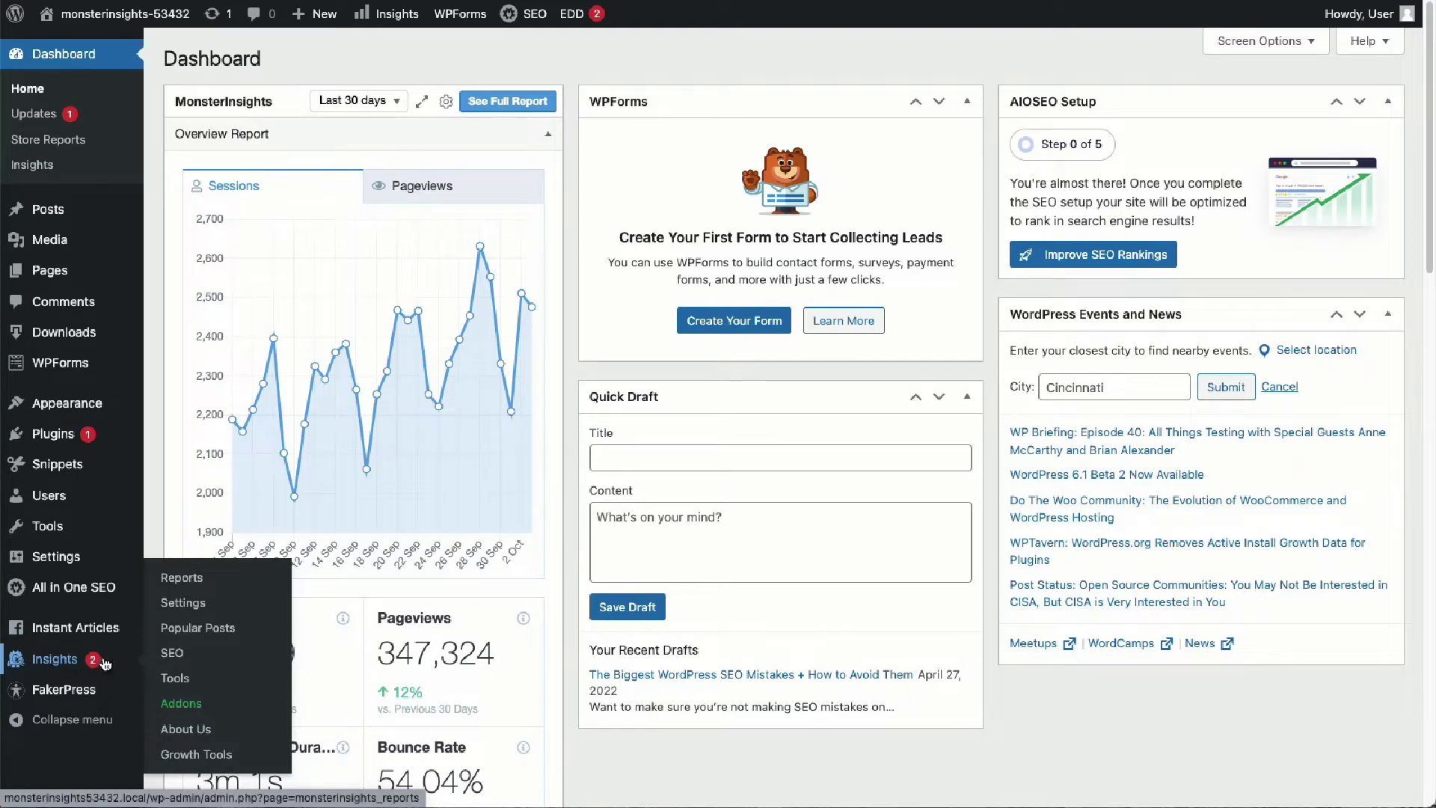
pyautogui.click(182, 580)
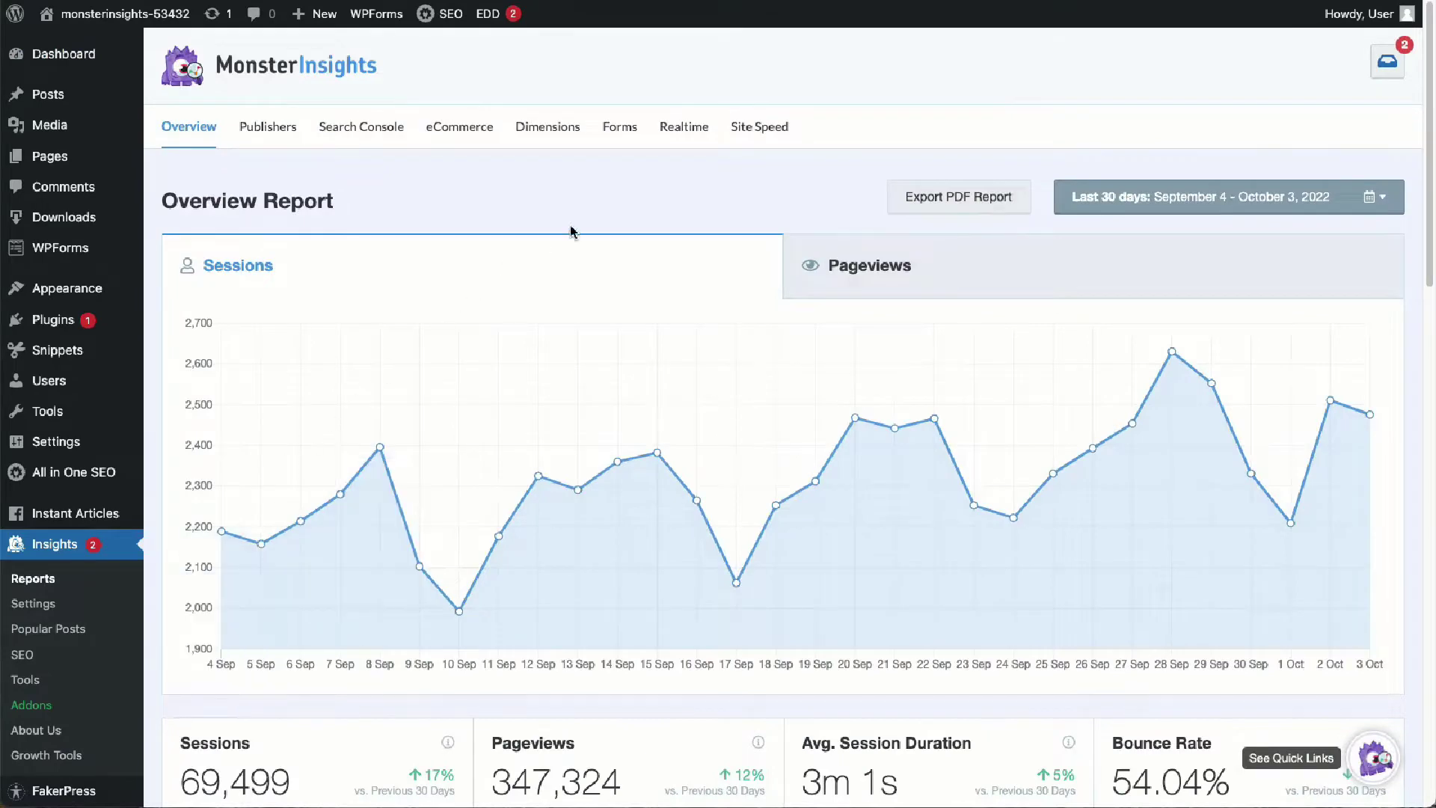
# Step: Open the Realtime tab of MonsterInsights Reports, showing 51 active users
pyautogui.click(702, 129)
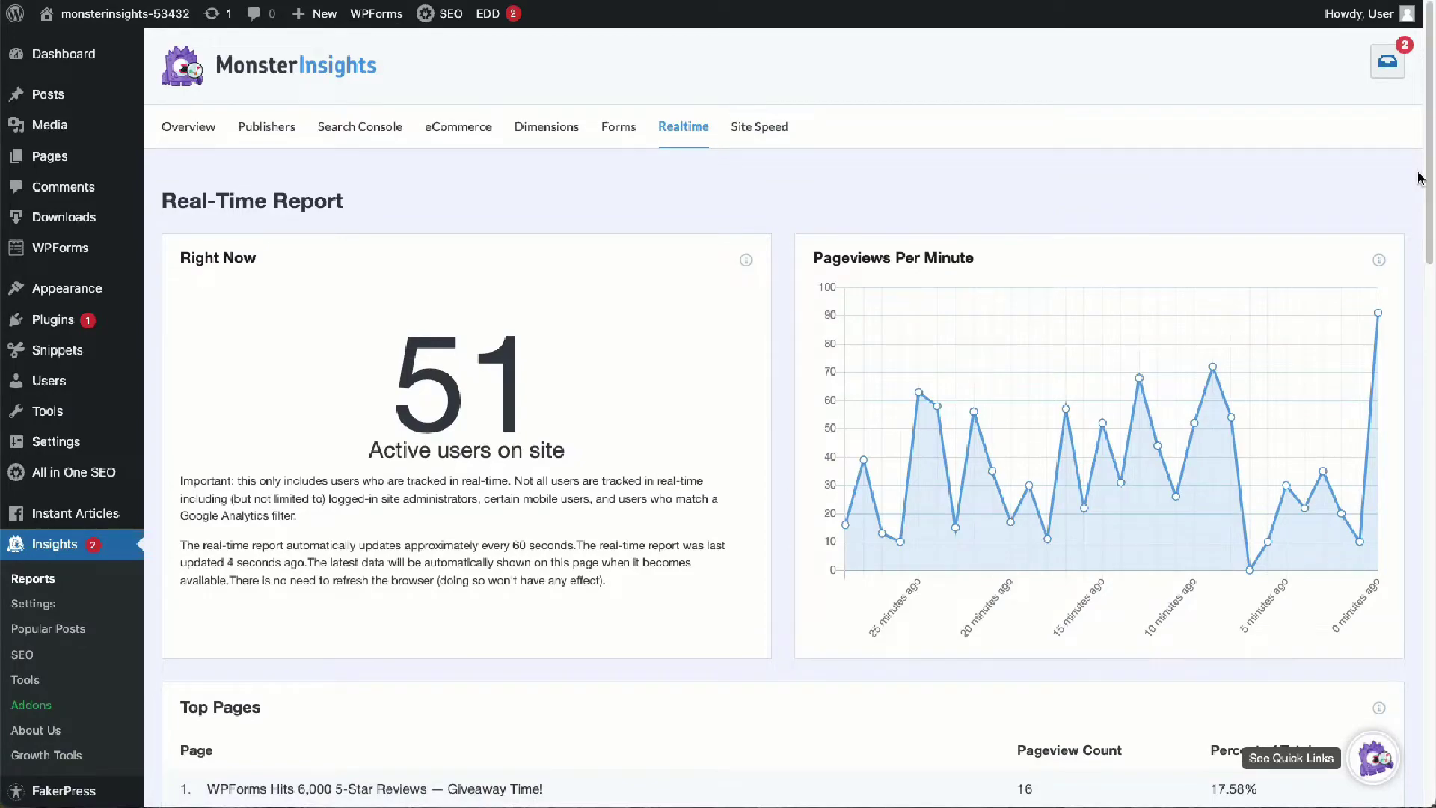
pyautogui.scroll(-5, 1421, 177)
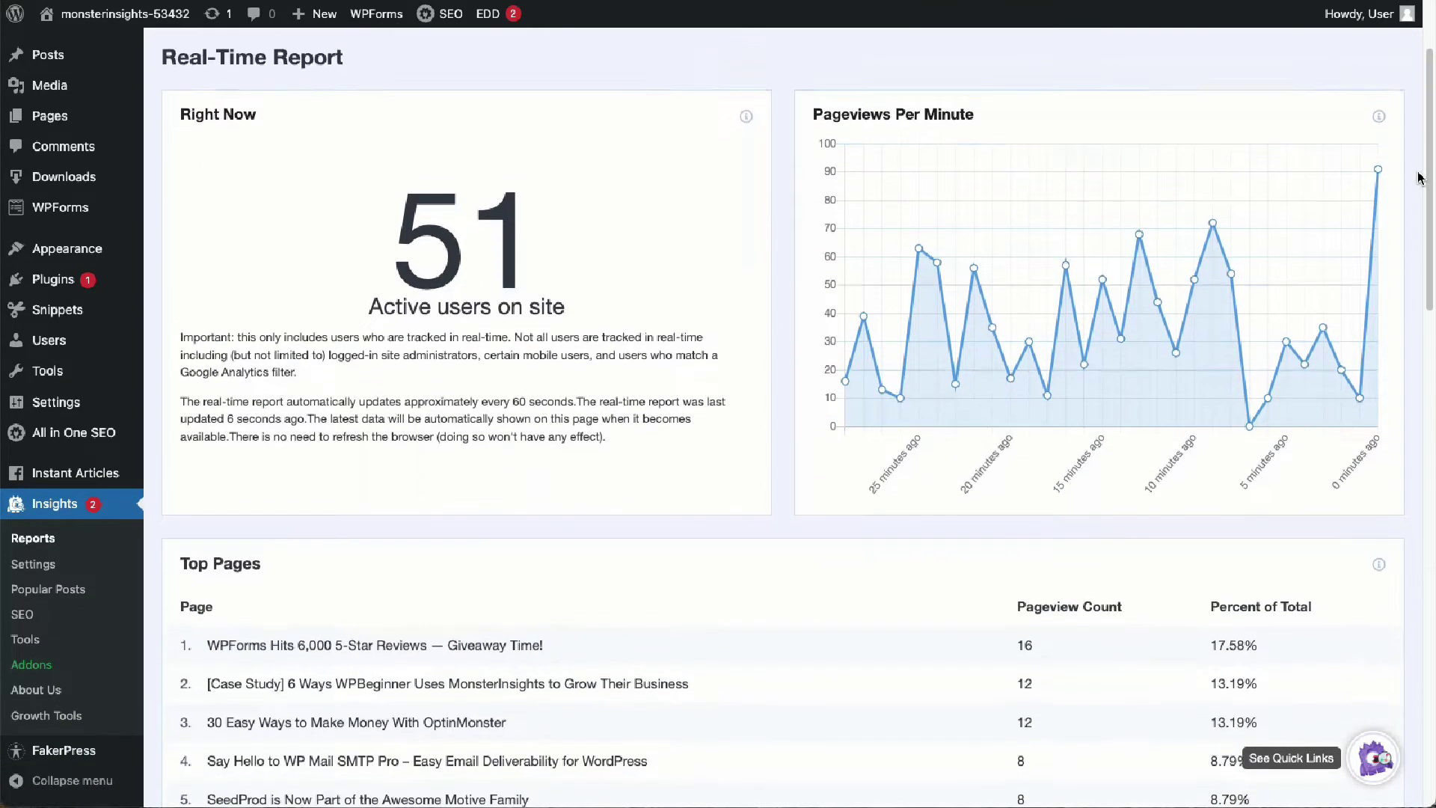
pyautogui.scroll(-5, 1420, 177)
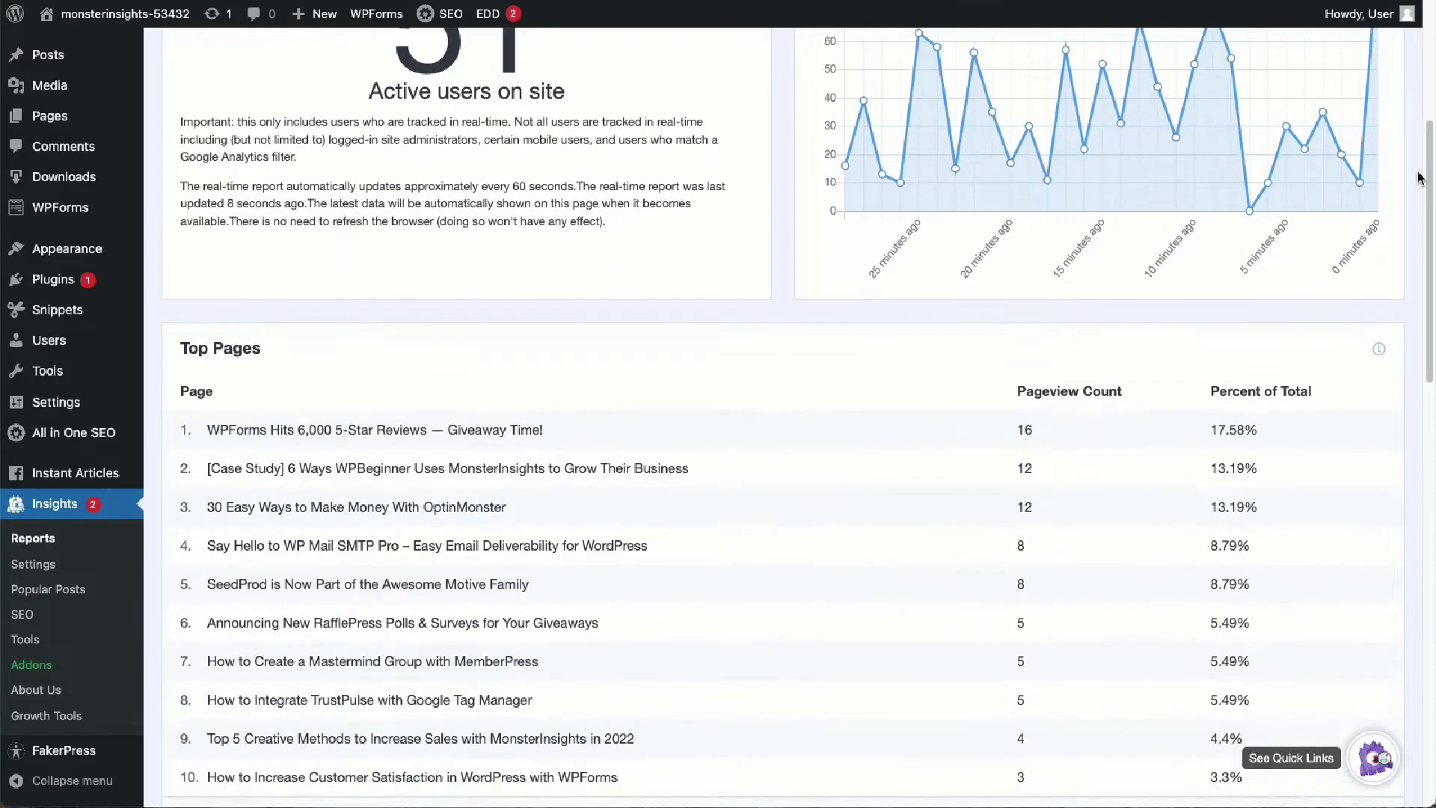
pyautogui.scroll(-2, 1420, 177)
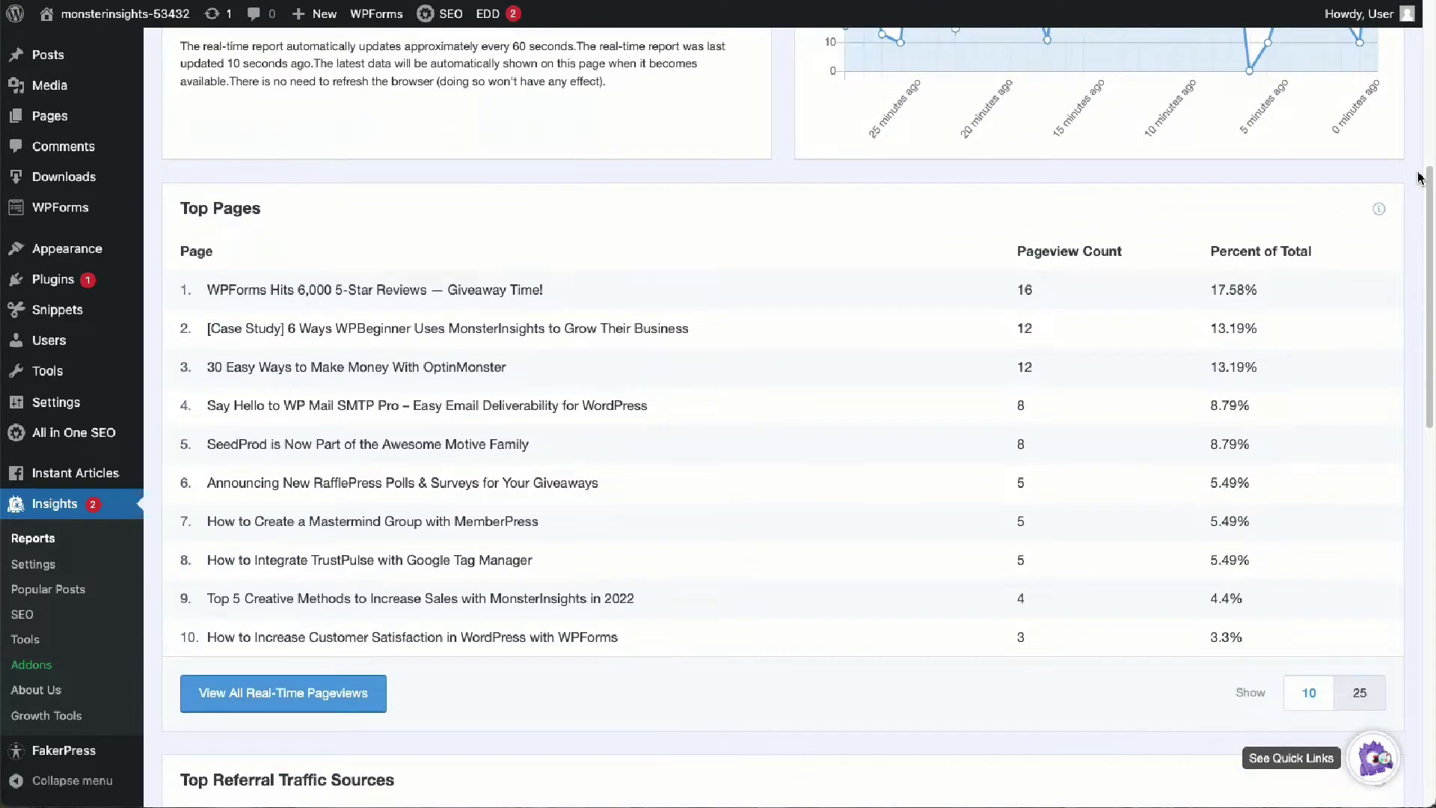
pyautogui.scroll(-20, 1421, 177)
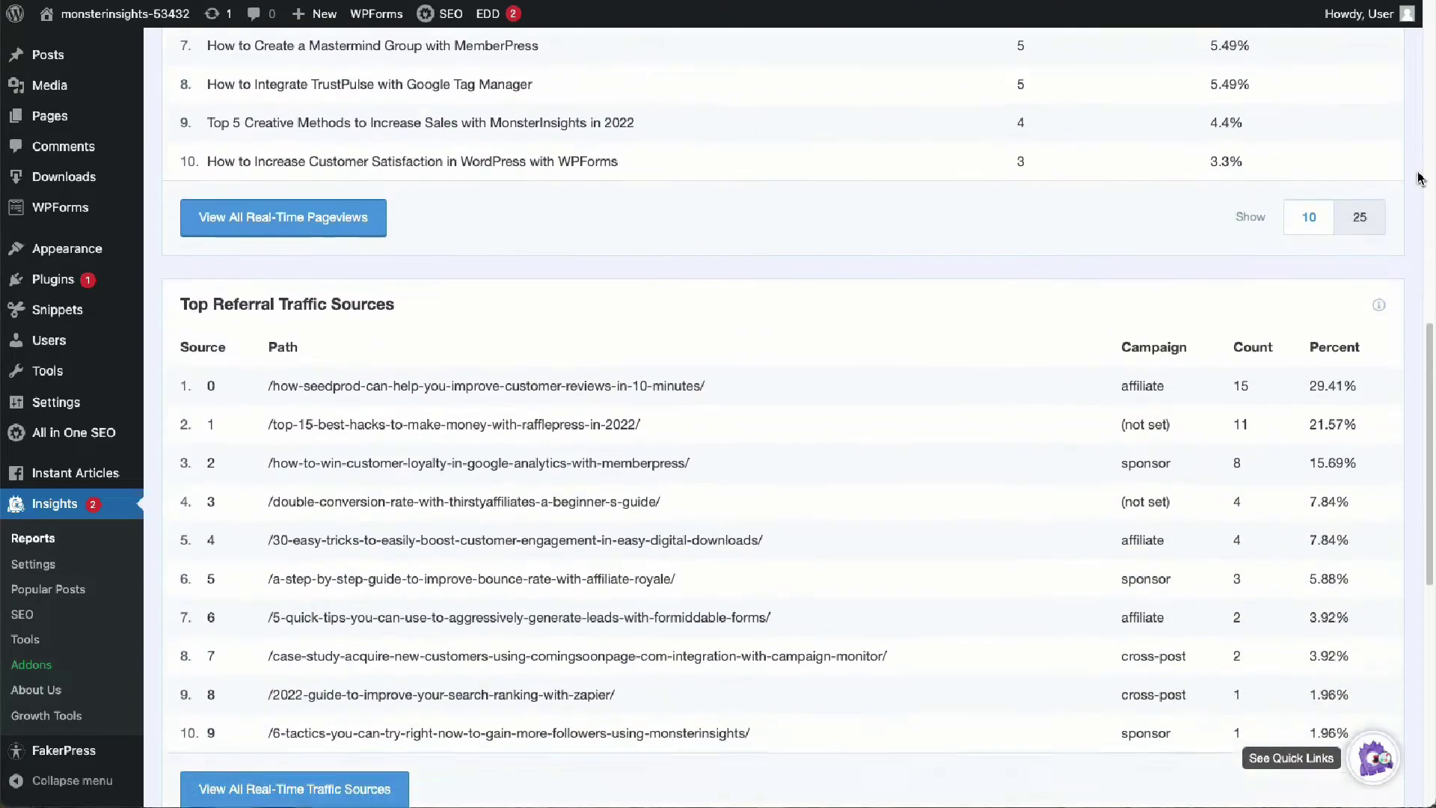
pyautogui.scroll(-2, 1420, 177)
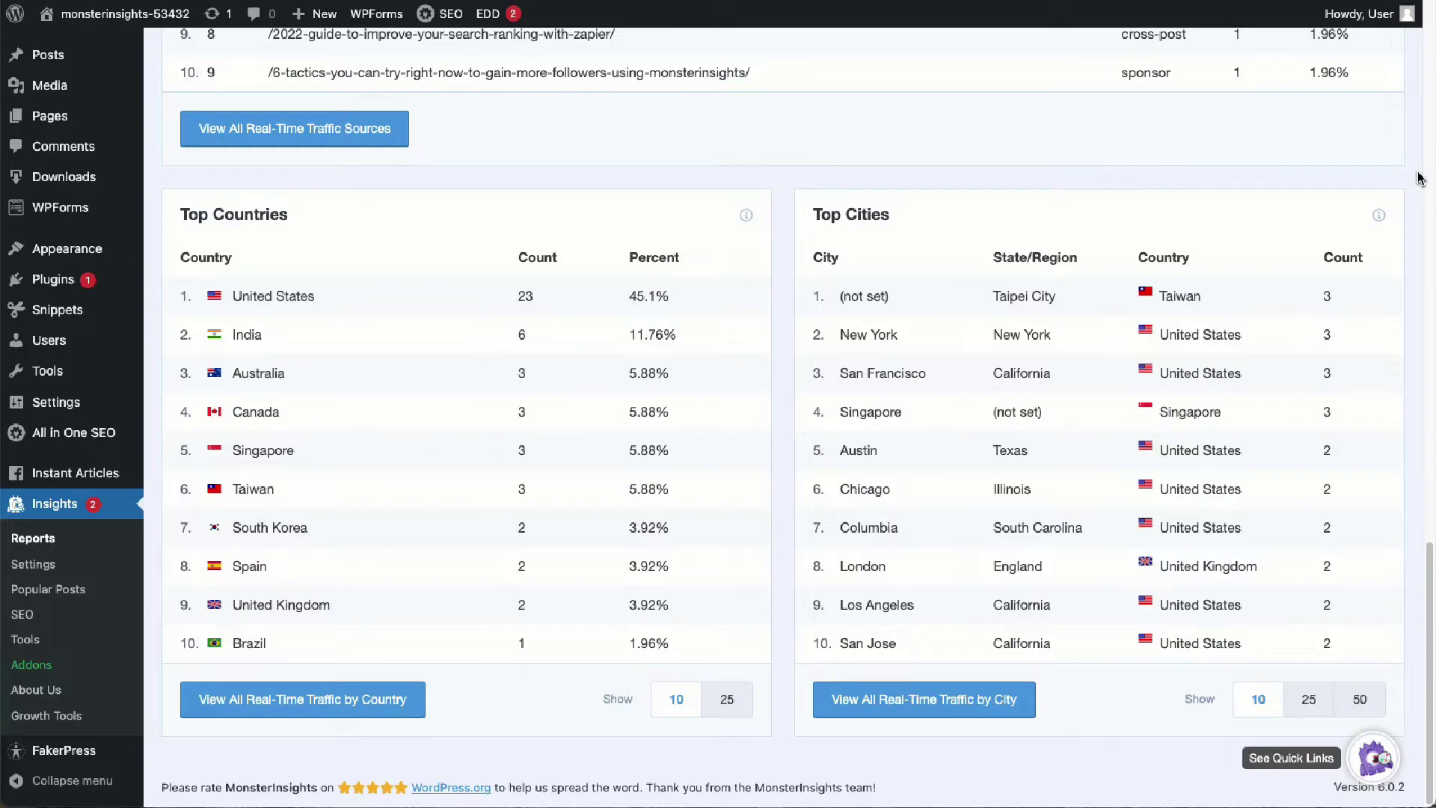
pyautogui.scroll(9, 1420, 177)
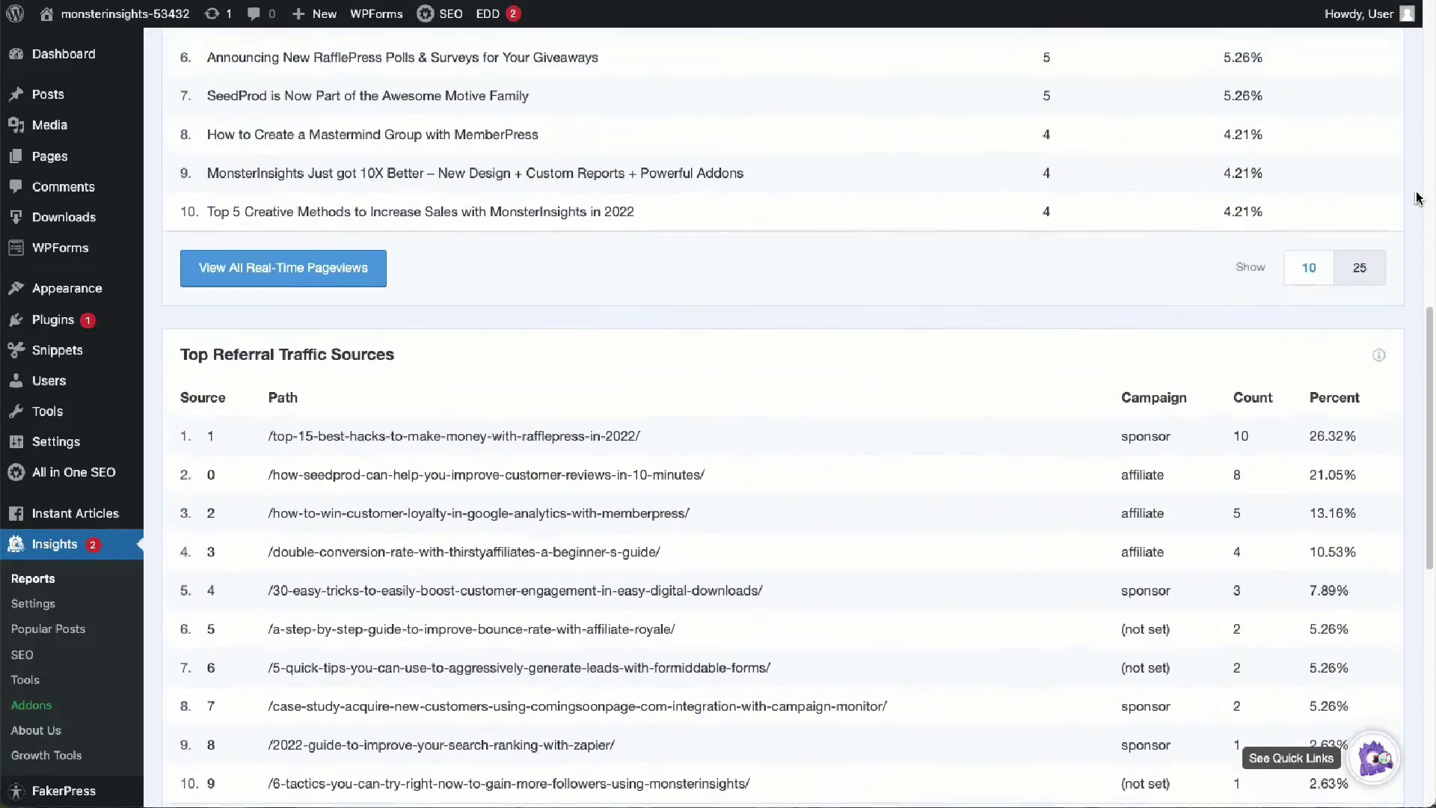
pyautogui.scroll(6, 1419, 197)
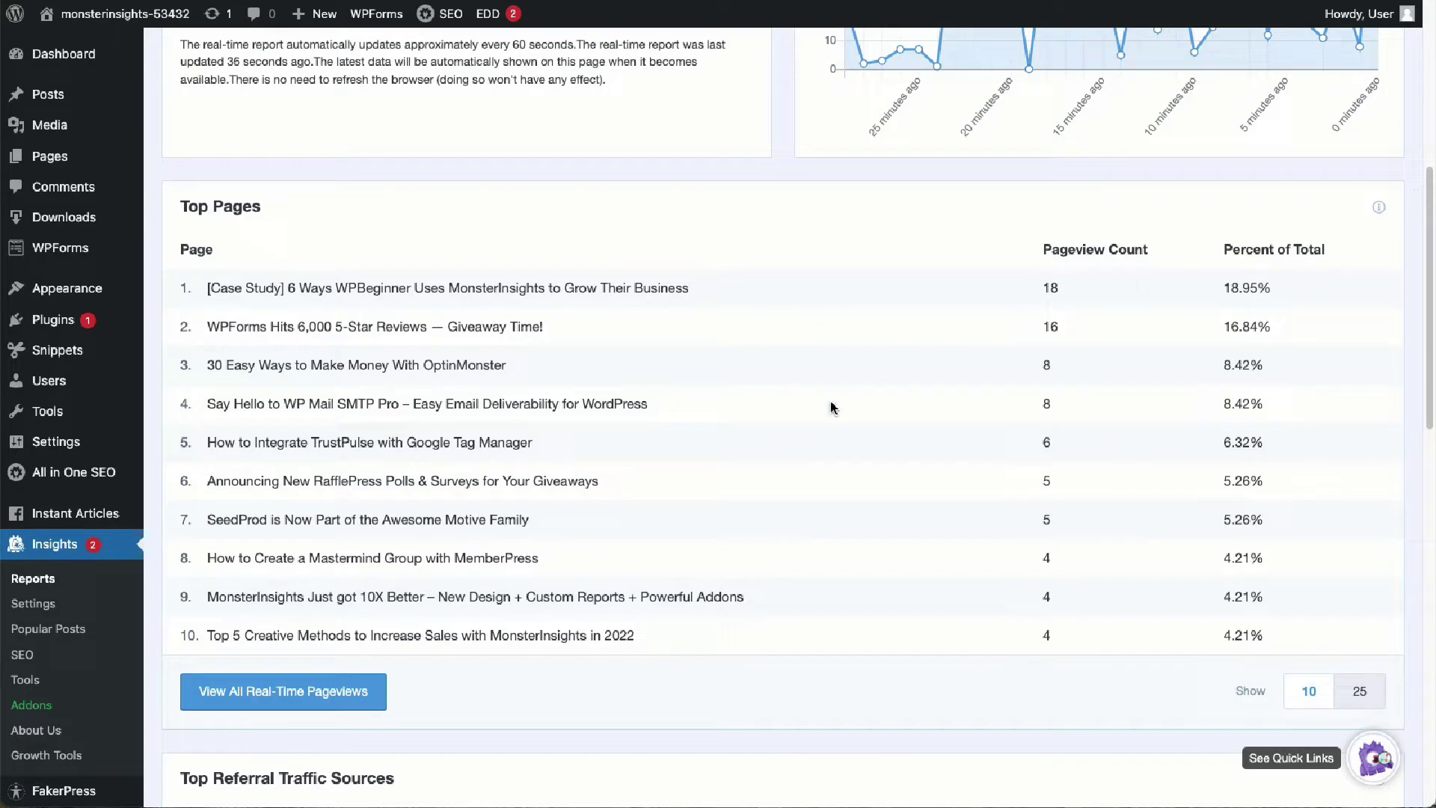
# Step: Follow View All Real-Time Pageviews into Google Analytics 4 and open its Realtime overview
pyautogui.click(308, 694)
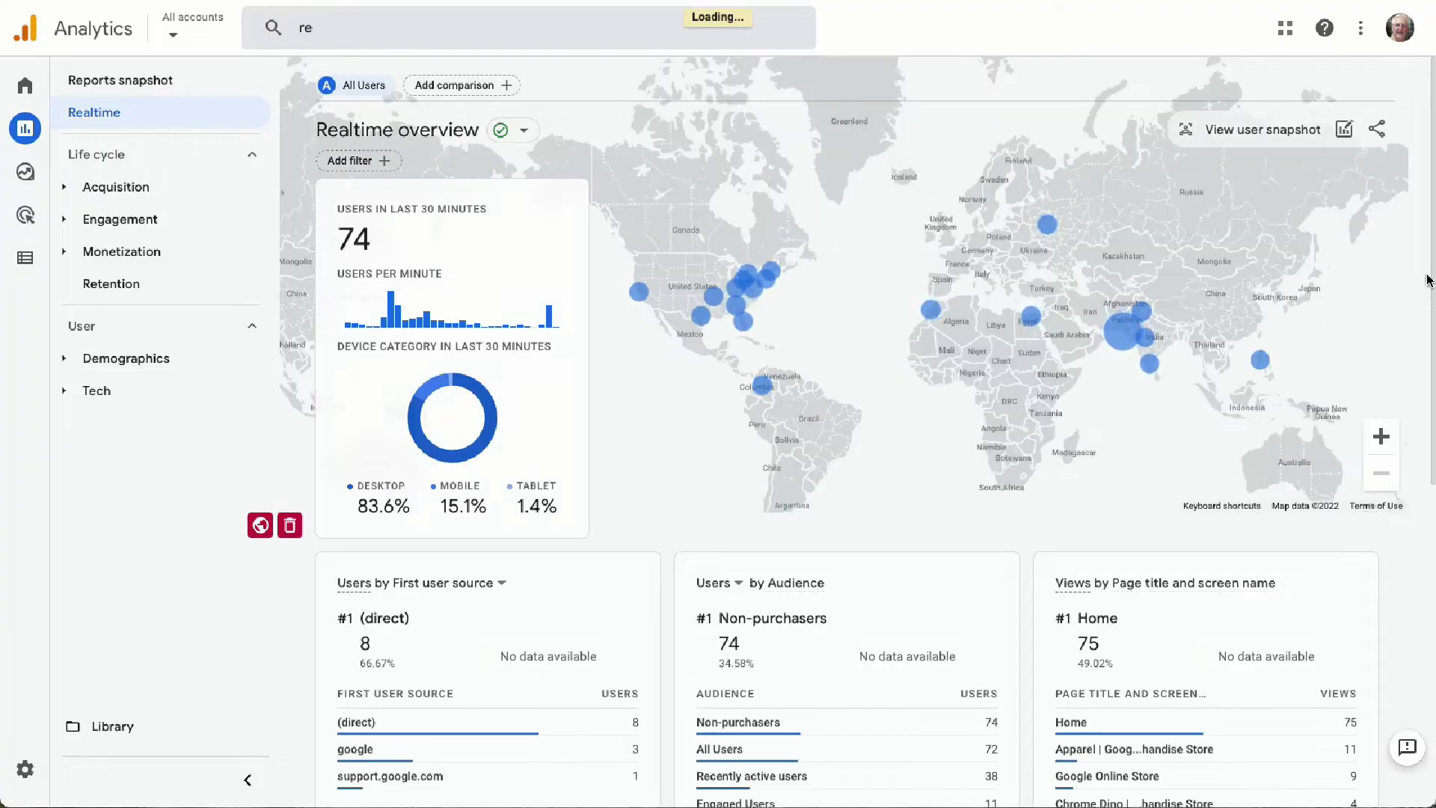
pyautogui.scroll(-5, 1413, 283)
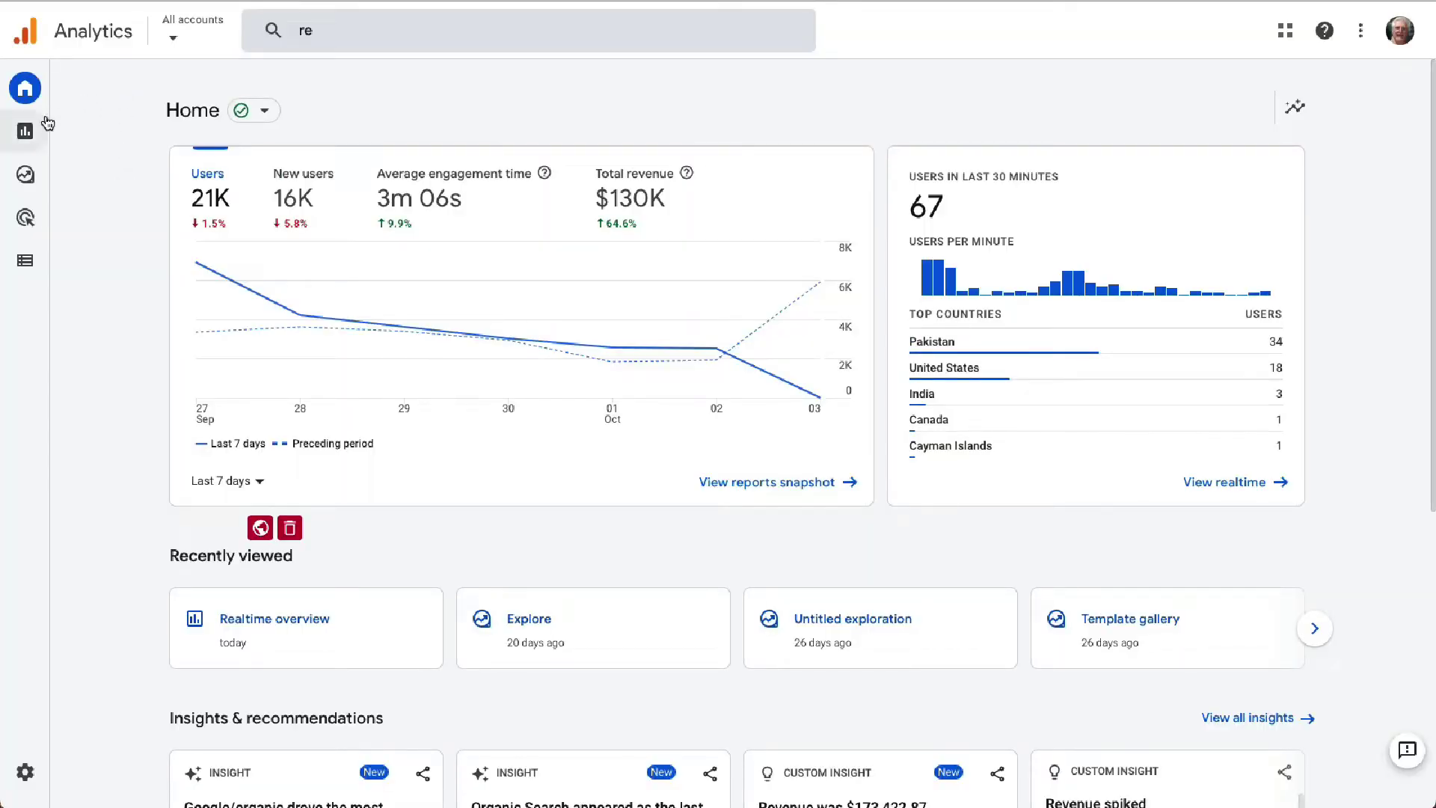
pyautogui.click(27, 132)
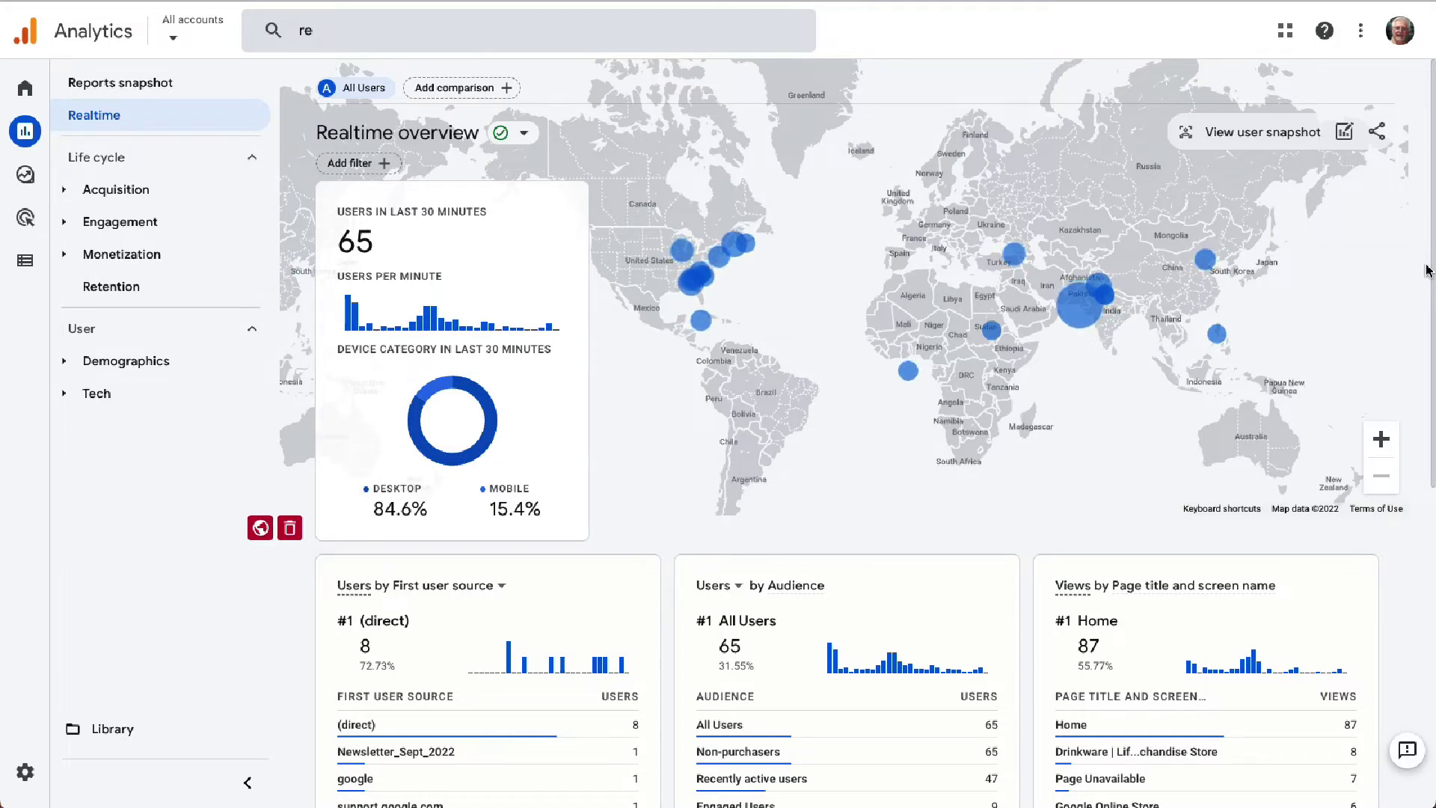
# Step: Scroll down through the GA4 Realtime overview cards and back up
pyautogui.scroll(-3, 1426, 271)
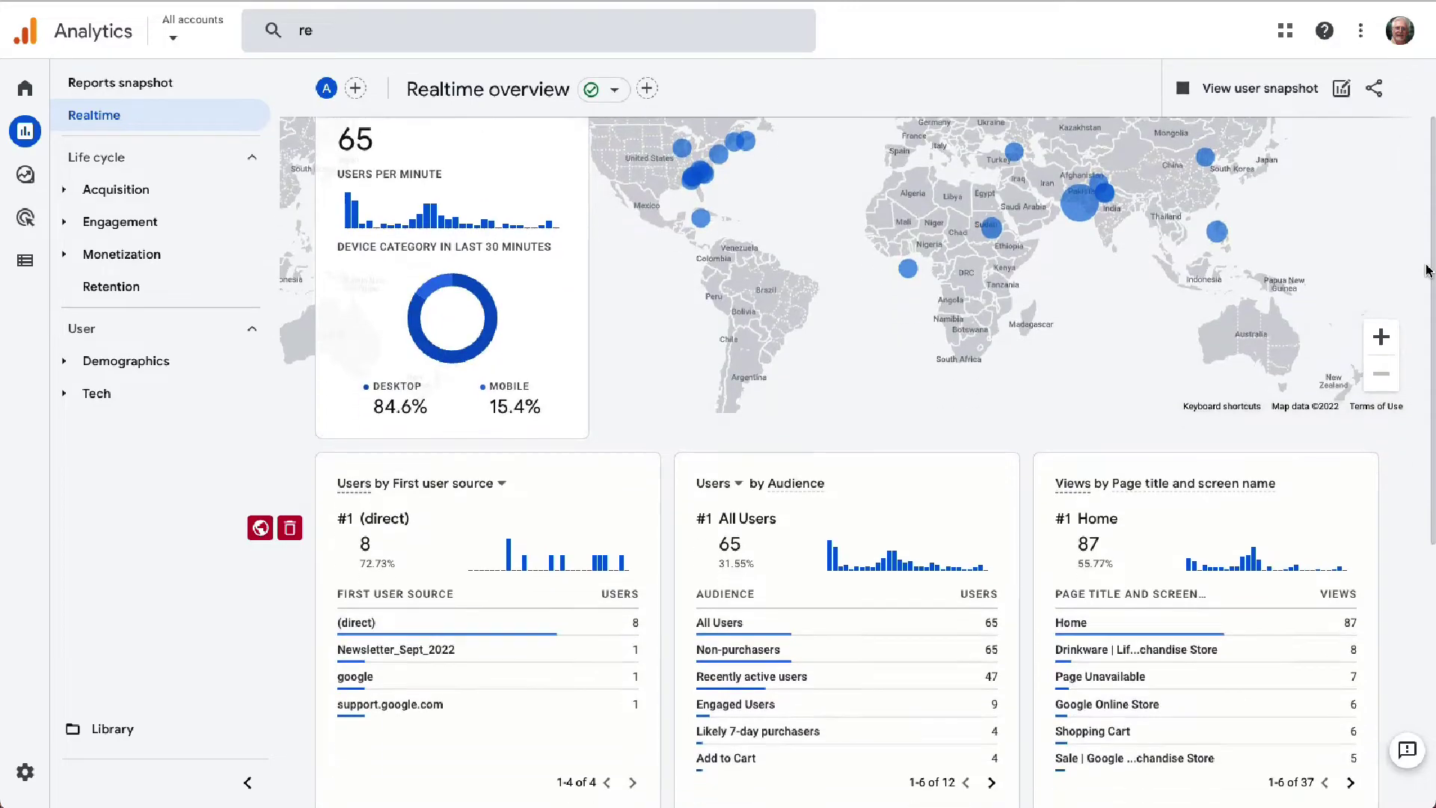
pyautogui.scroll(-3, 1426, 271)
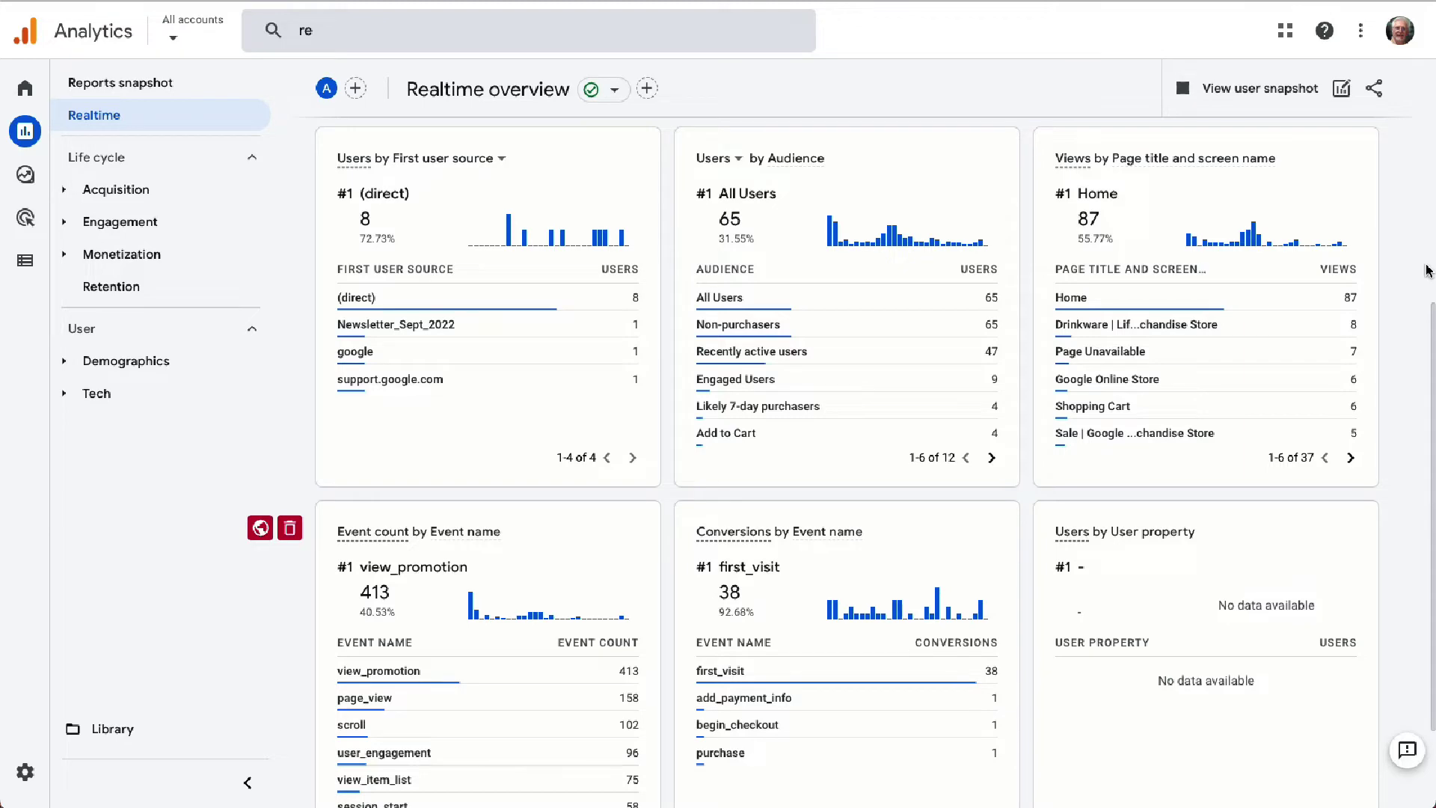
pyautogui.scroll(-2, 1426, 270)
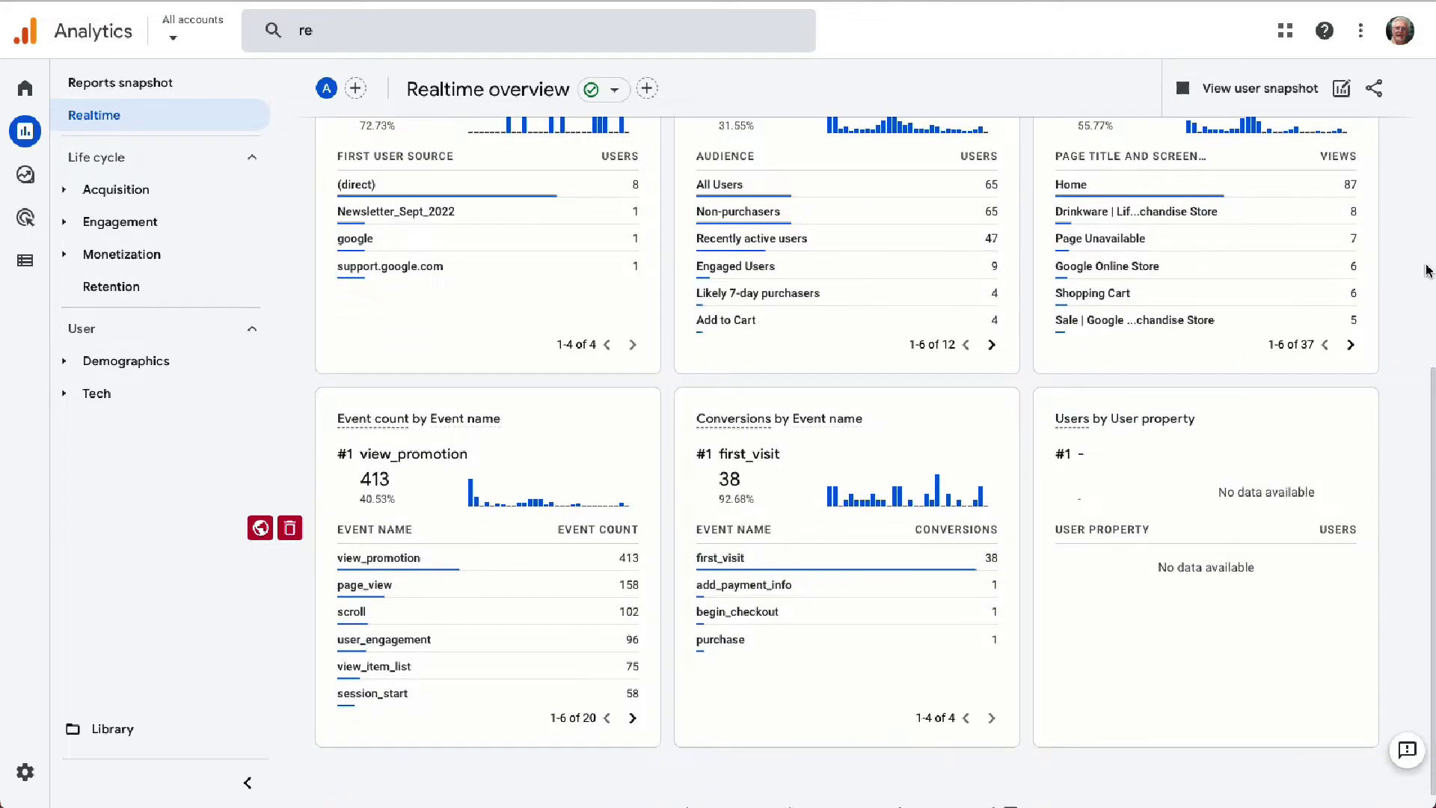
pyautogui.scroll(-1, 1427, 271)
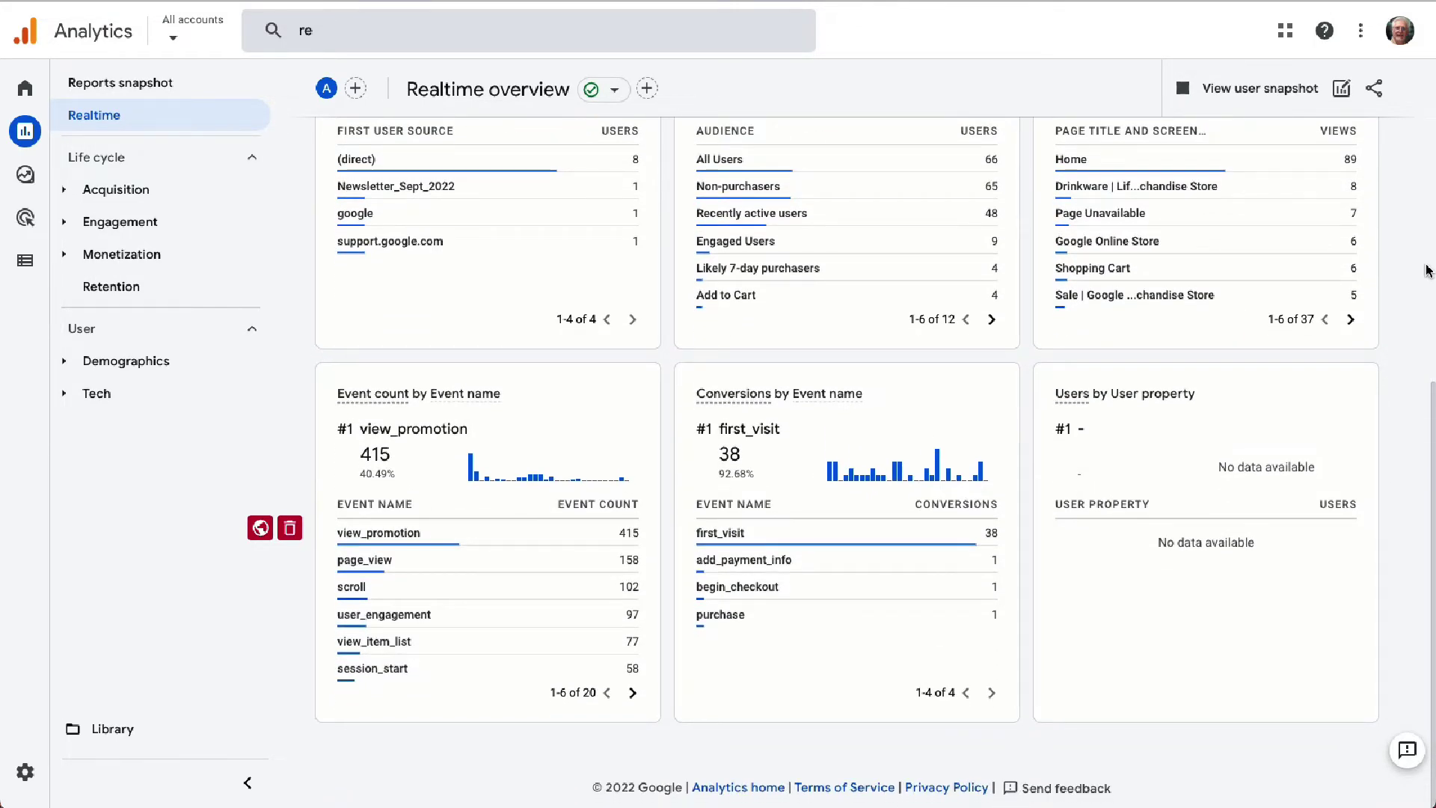
pyautogui.scroll(3, 1427, 271)
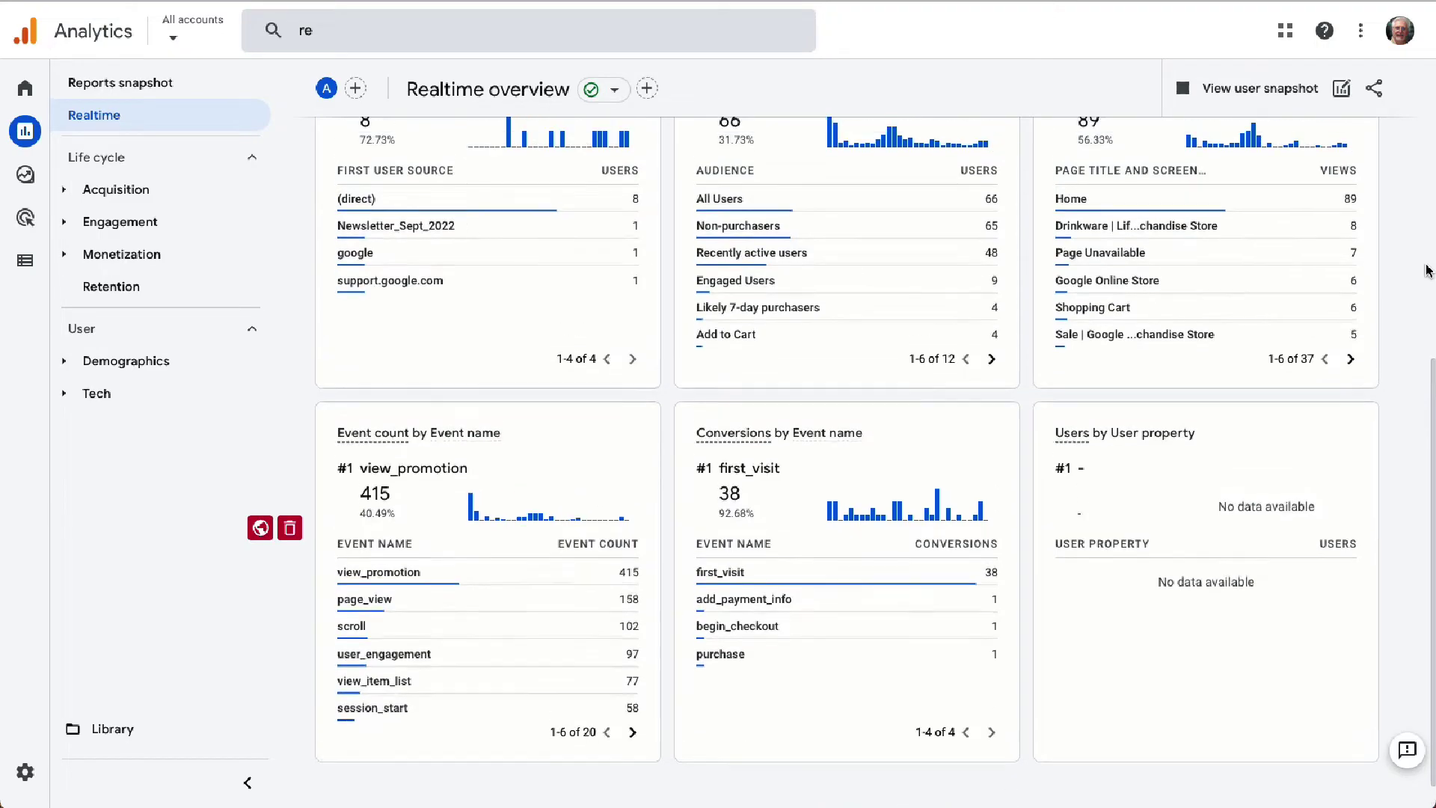
pyautogui.scroll(3, 847, 461)
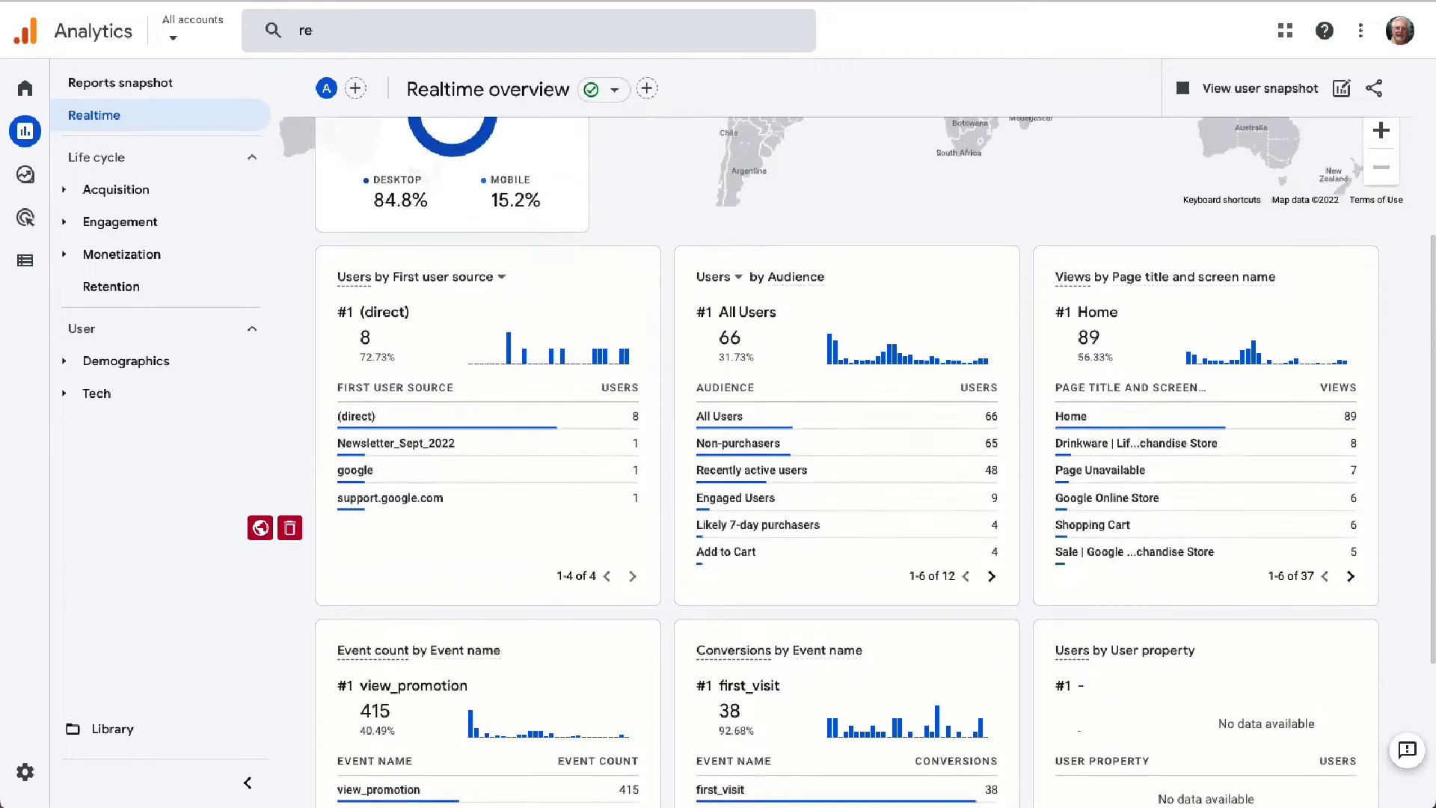
pyautogui.scroll(3, 847, 461)
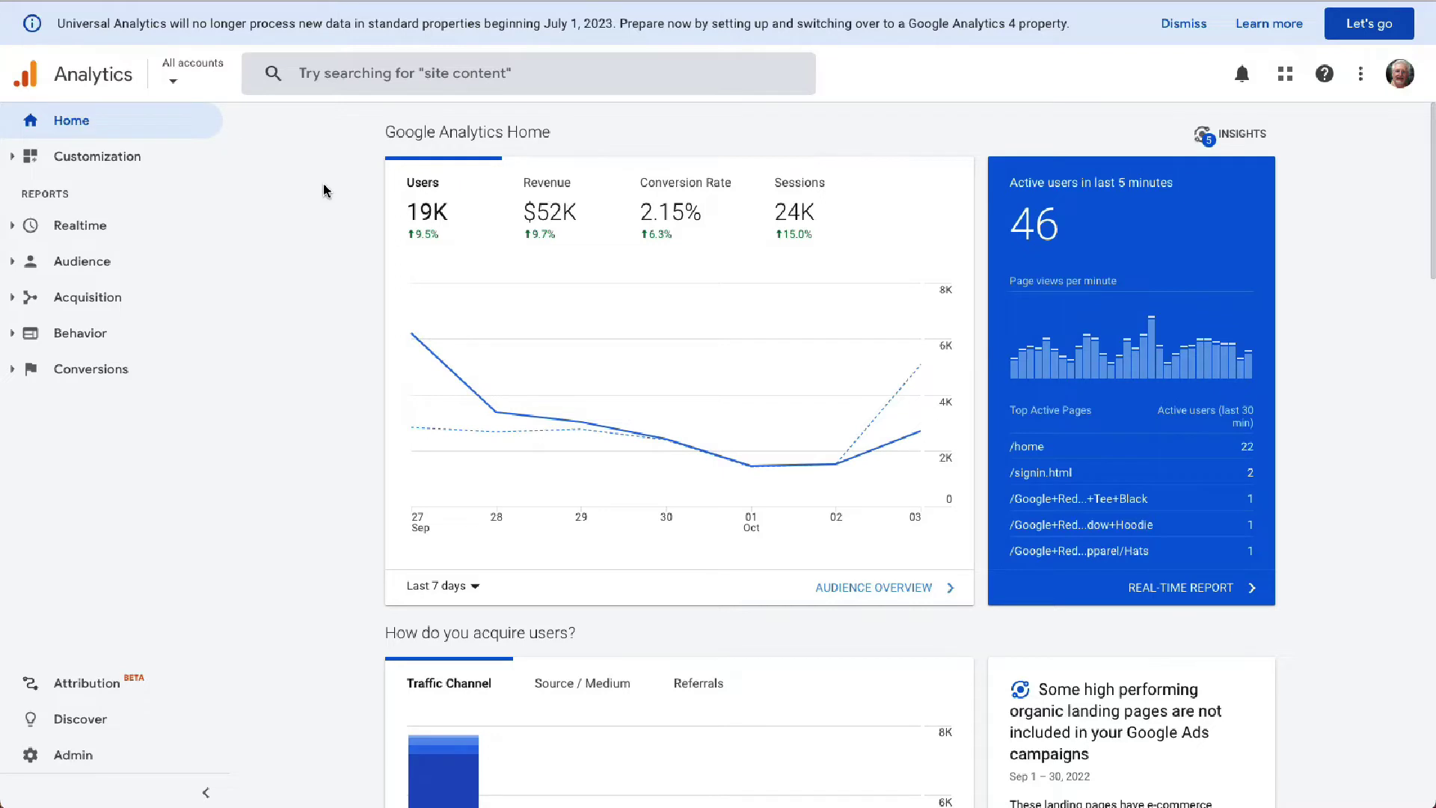
# Step: Open Universal Analytics' Realtime Overview (47 active users, /home at 23) and scroll to Top Locations
pyautogui.click(12, 232)
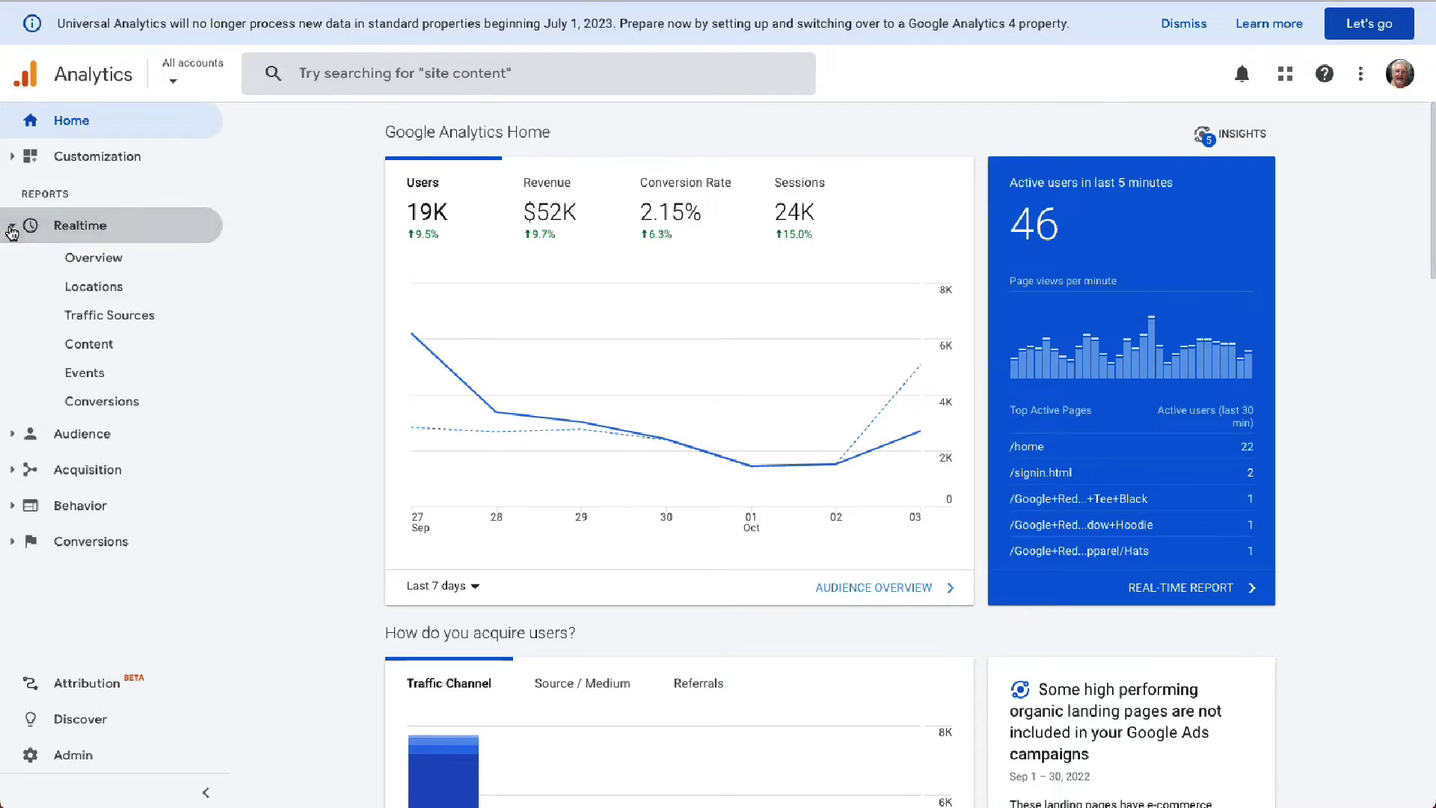
pyautogui.click(98, 259)
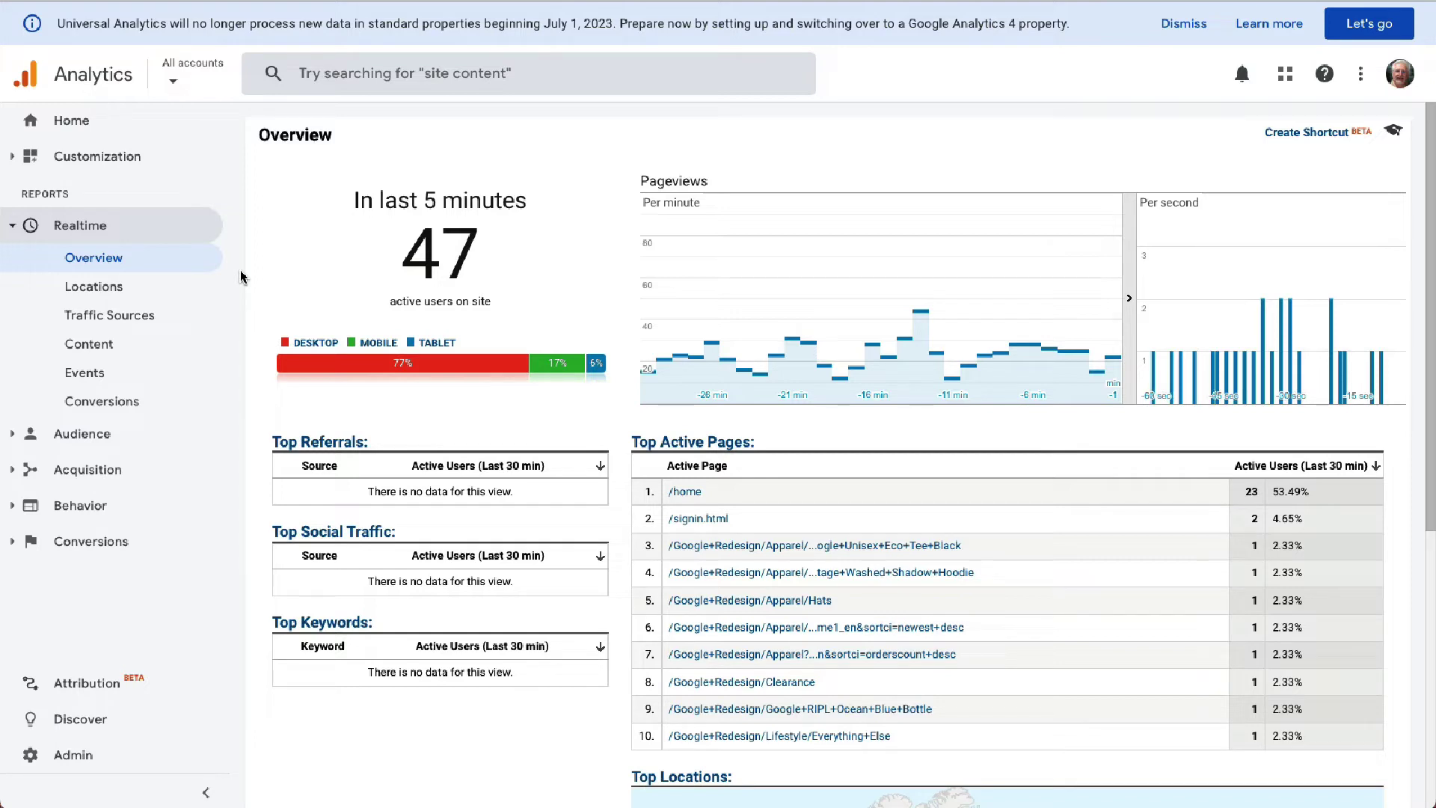
pyautogui.scroll(-1, 241, 277)
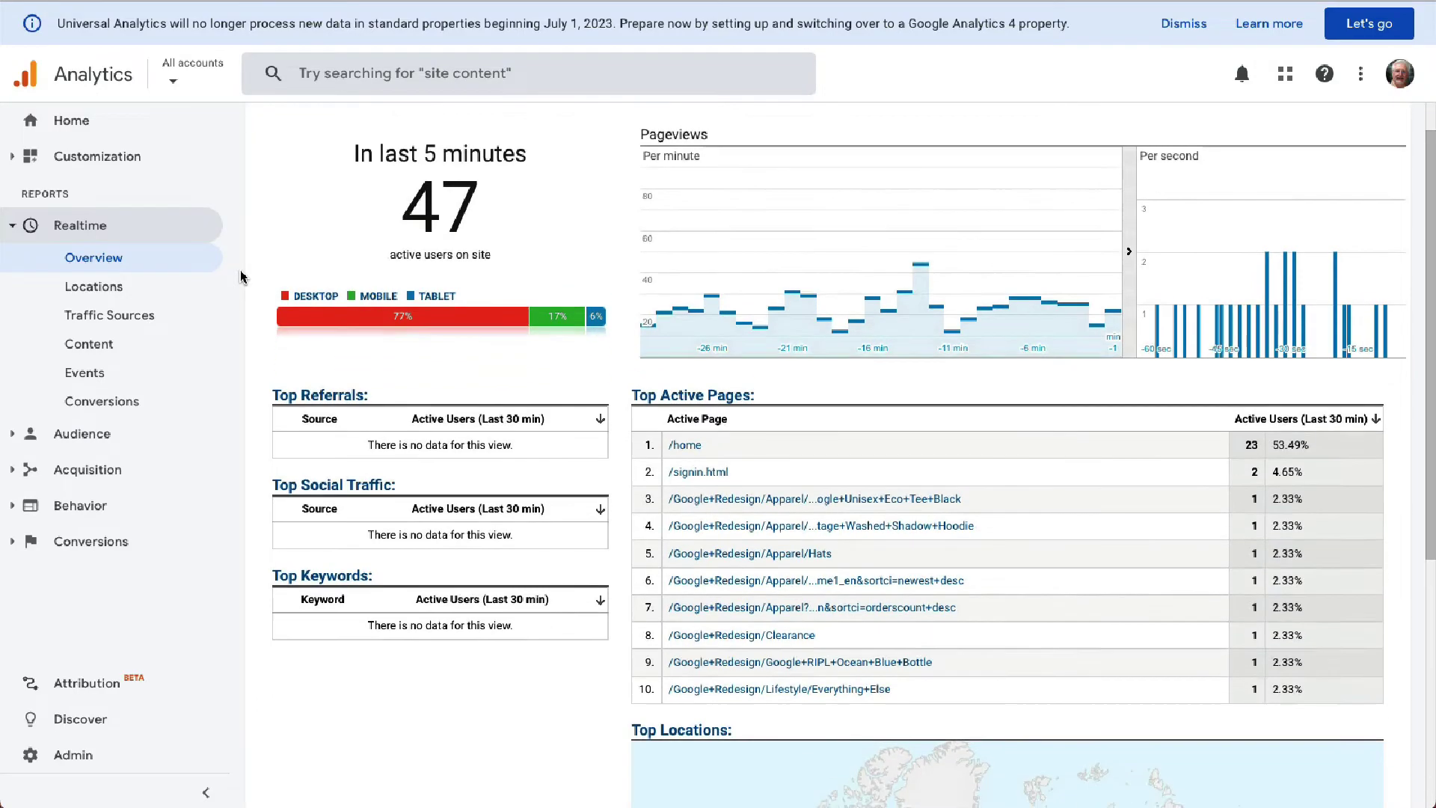
pyautogui.scroll(-5, 241, 277)
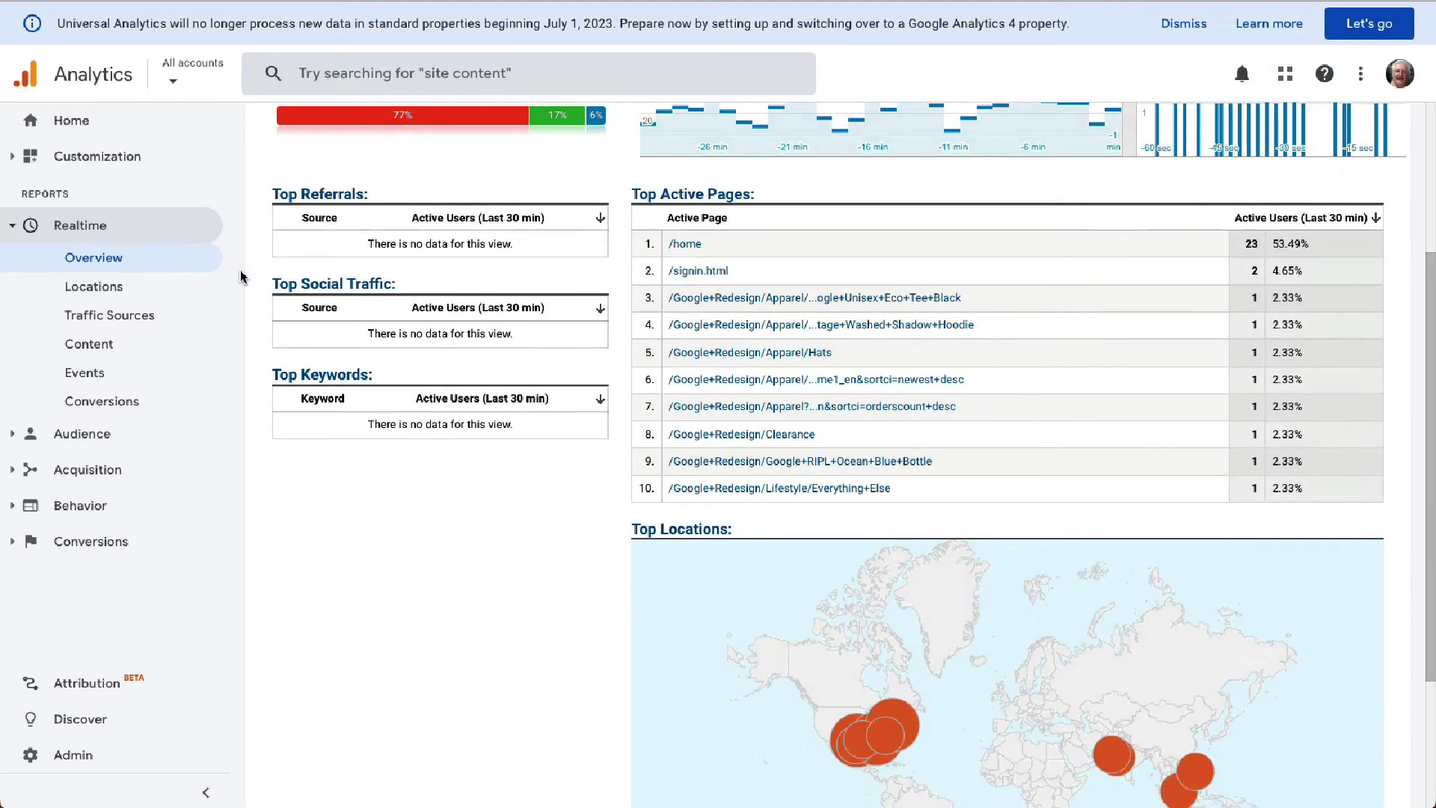
pyautogui.scroll(-5, 241, 276)
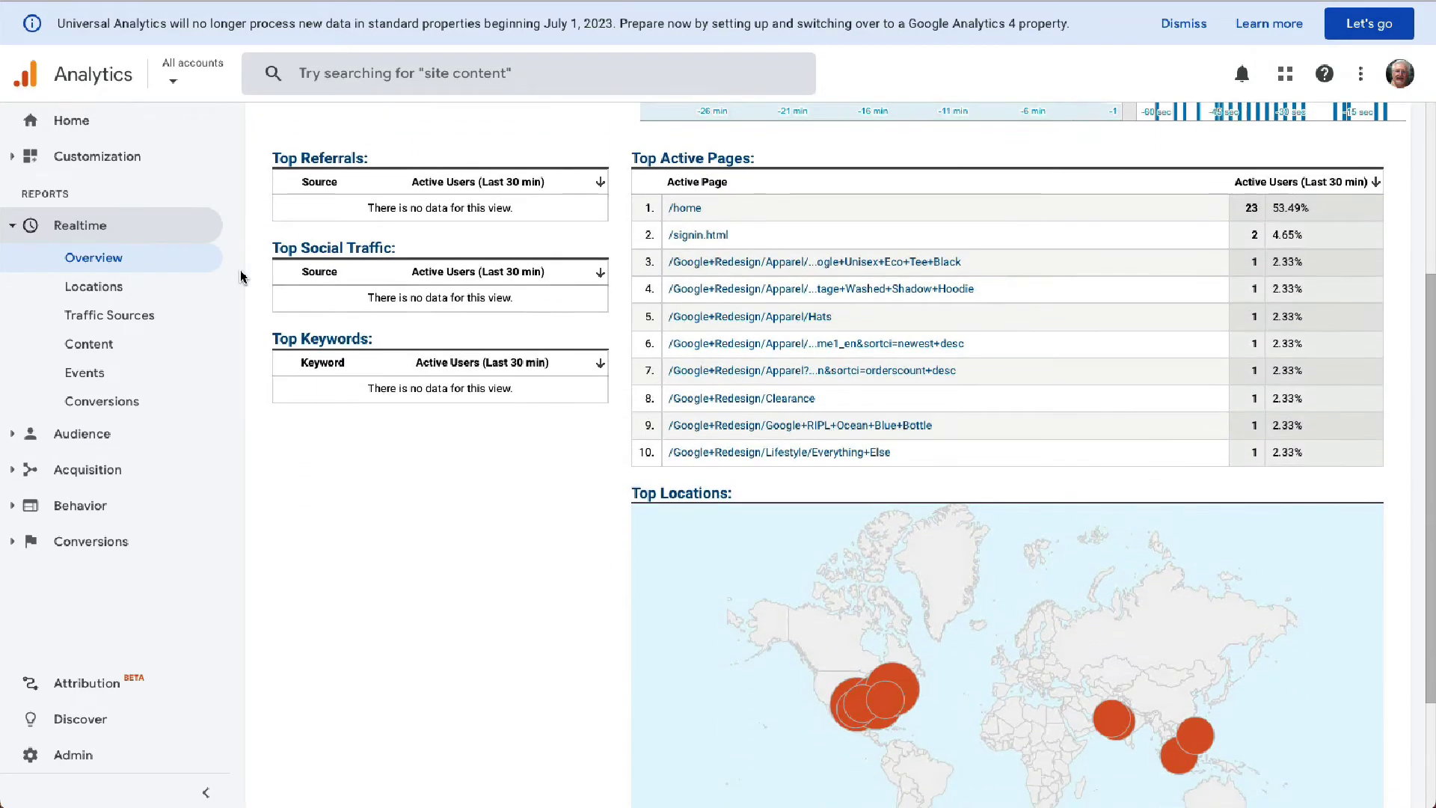
pyautogui.scroll(-1, 241, 277)
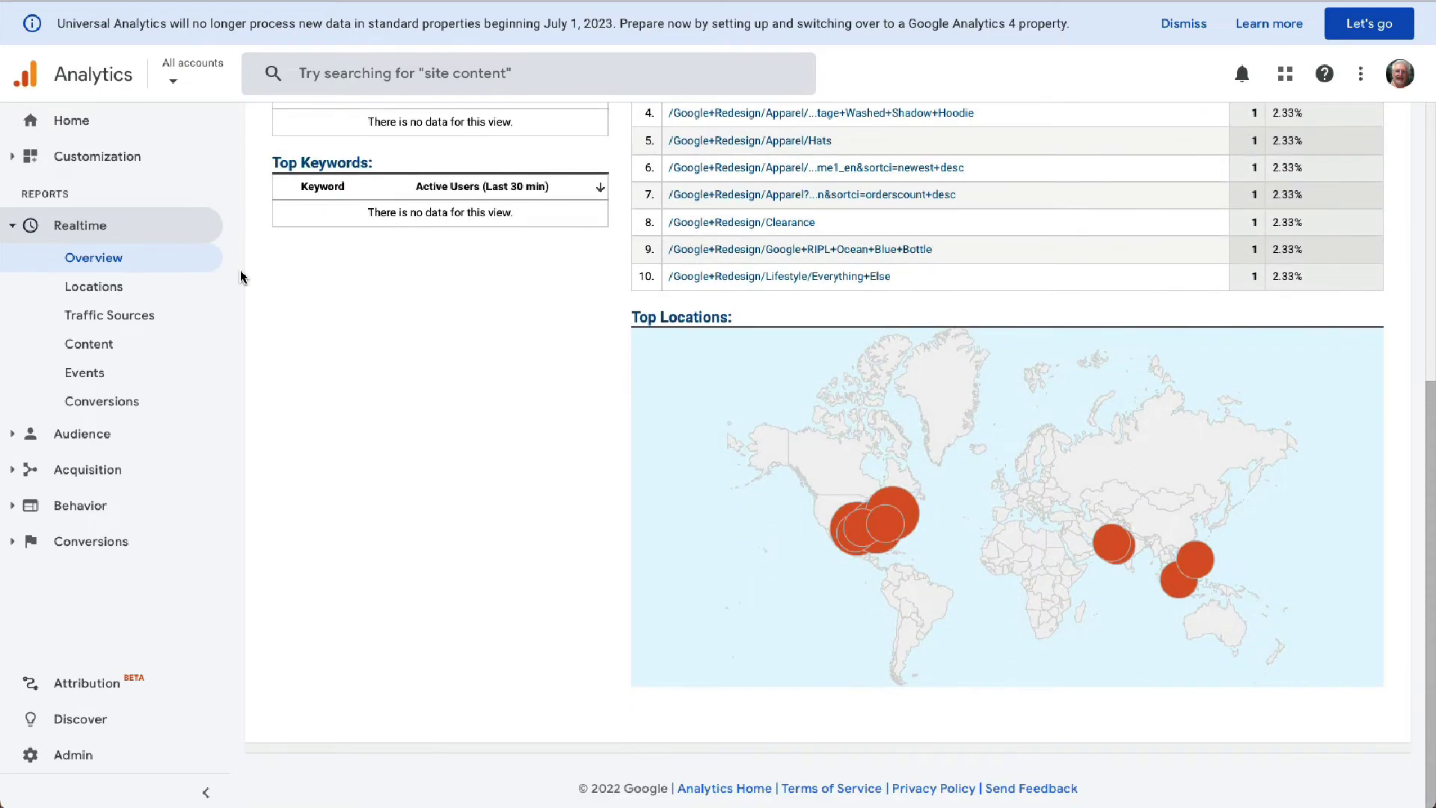